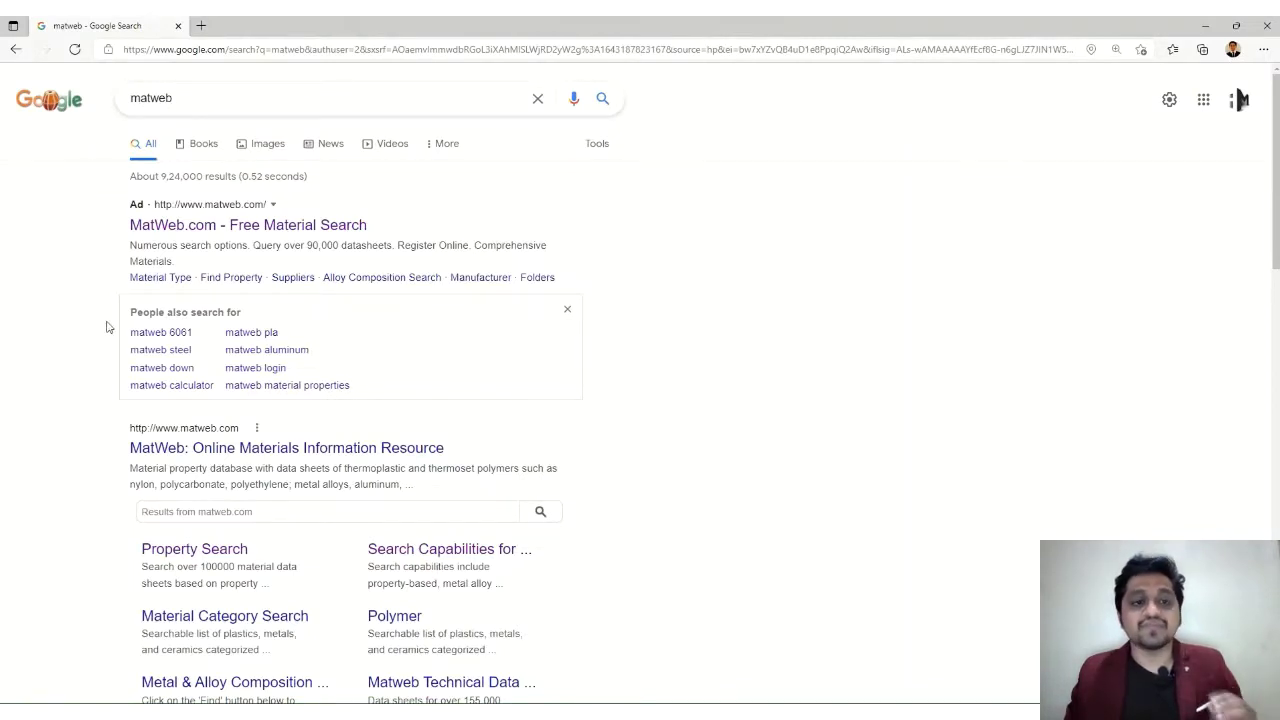
Open the MatWeb site from the search results and go to its quantitative search by physical properties
{"action": "middle_click", "coordinate": [244, 231]}
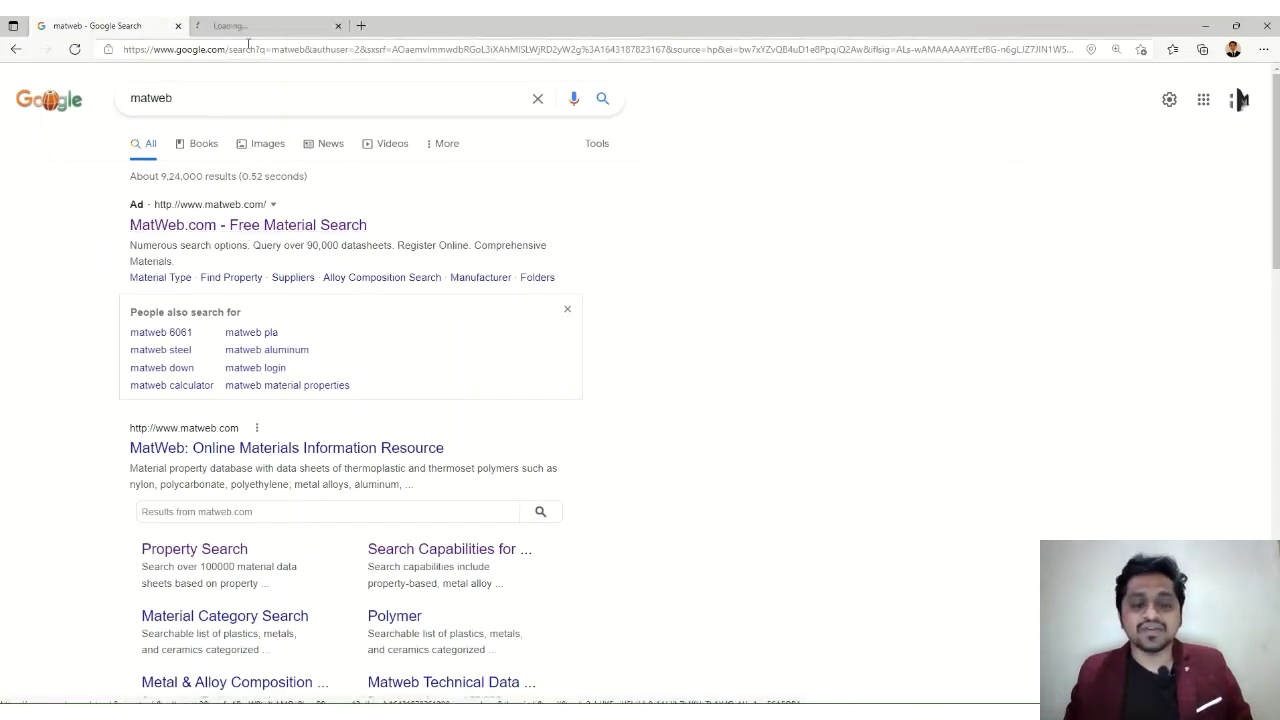
{"action": "left_click", "coordinate": [250, 27]}
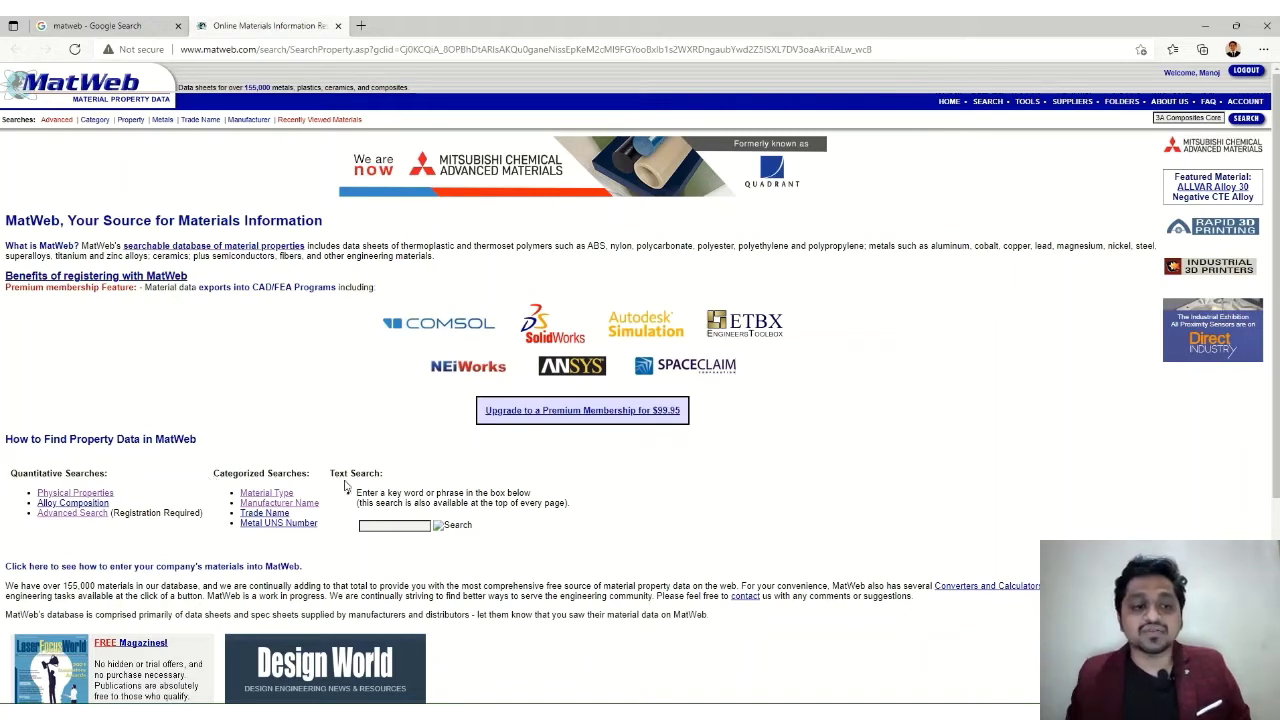
{"action": "scroll", "coordinate": [236, 474], "scroll_direction": "down", "scroll_amount": 2}
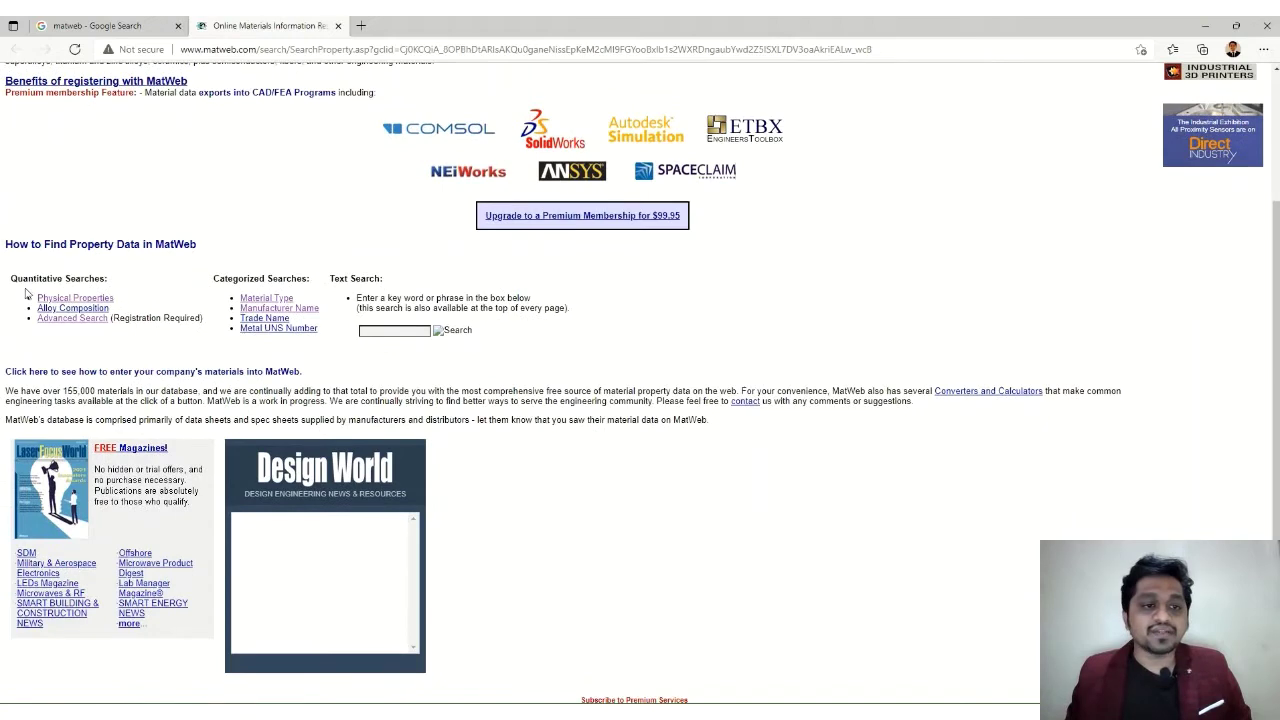
{"action": "left_click", "coordinate": [81, 299]}
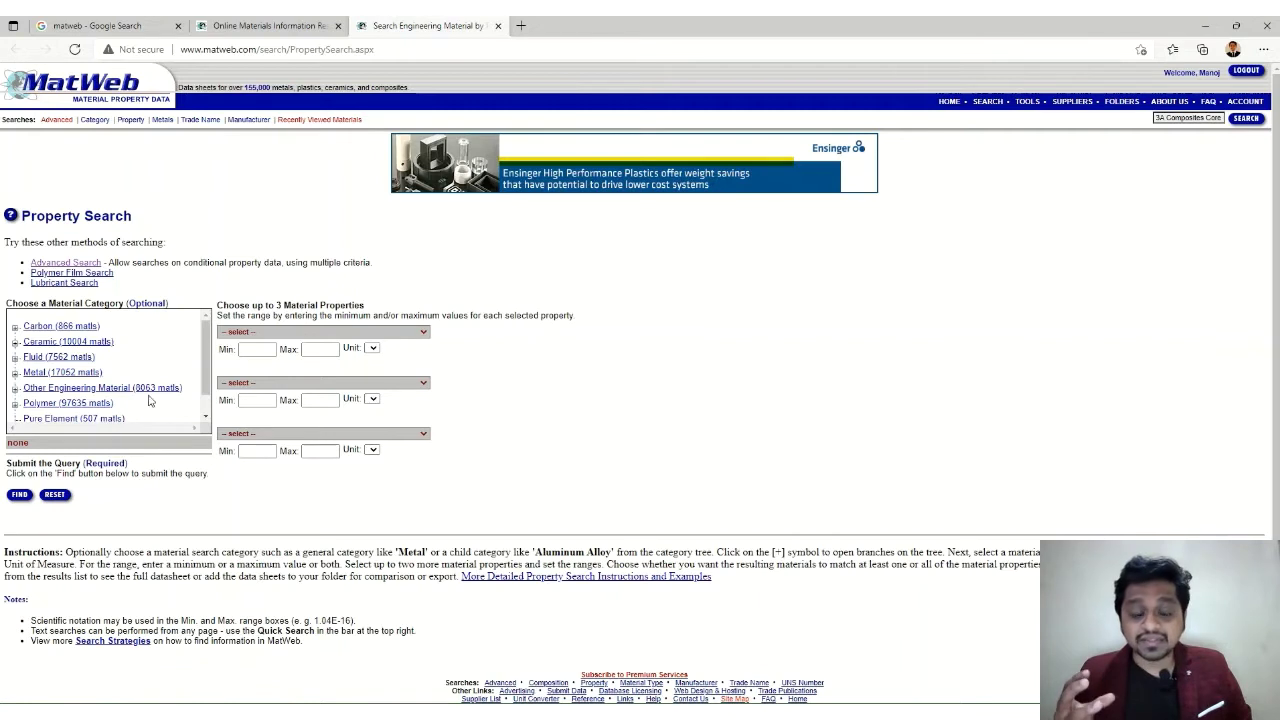
Select the Aluminum Alloy category under Metal, Nonferrous Metal and run the property search for it
{"action": "mouse_move", "coordinate": [204, 375]}
{"action": "left_mouse_down"}
{"action": "mouse_move", "coordinate": [205, 400]}
{"action": "mouse_move", "coordinate": [204, 378]}
{"action": "left_mouse_up"}
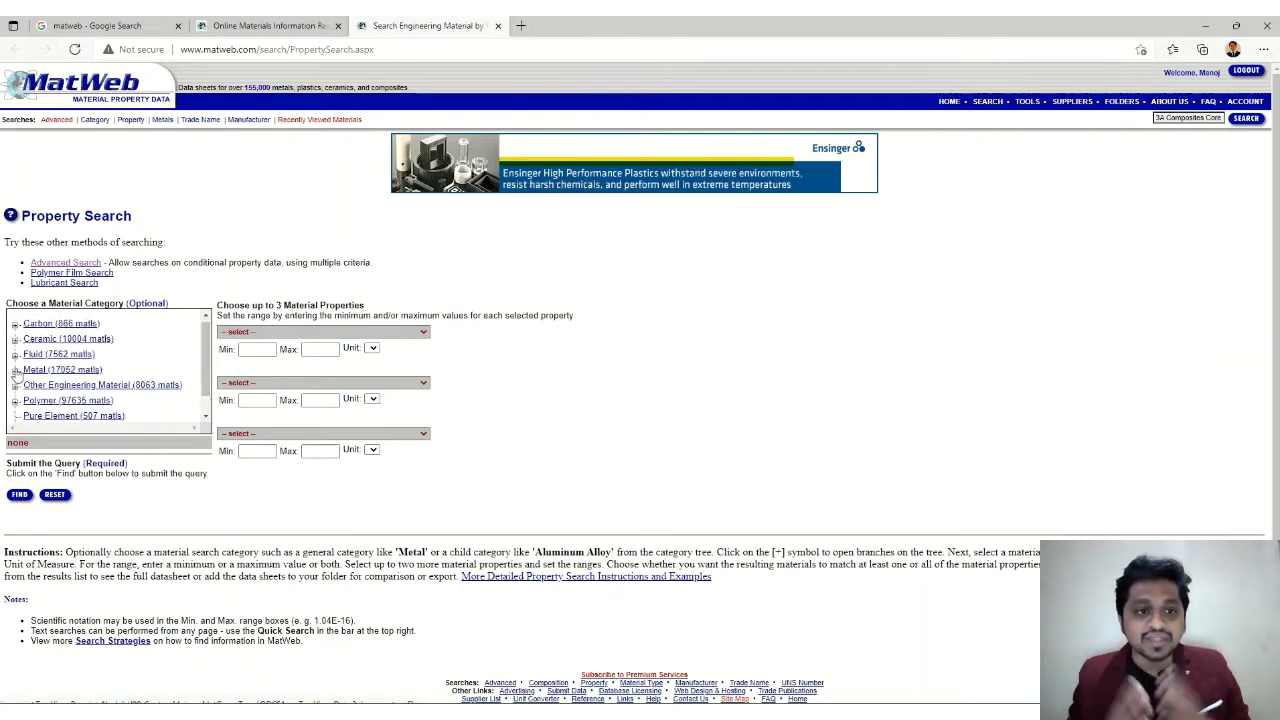
{"action": "left_click", "coordinate": [15, 370]}
{"action": "scroll", "coordinate": [97, 383], "scroll_direction": "down", "scroll_amount": 1}
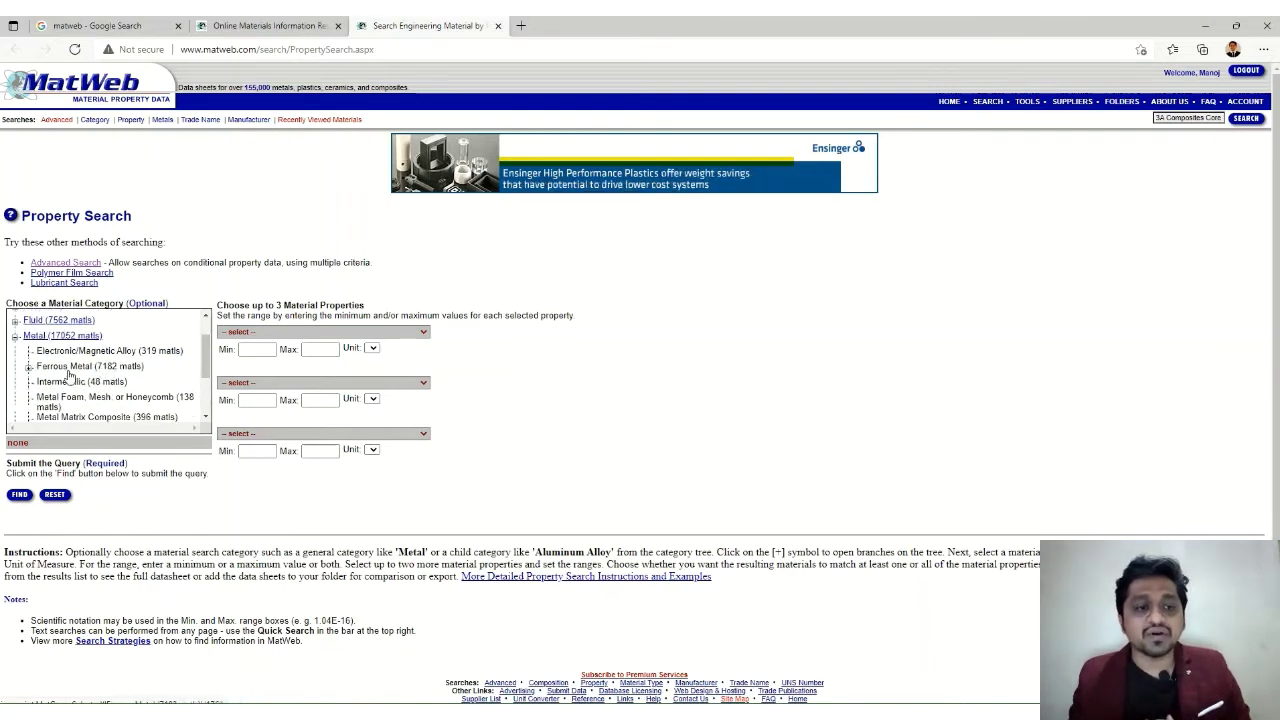
{"action": "scroll", "coordinate": [69, 377], "scroll_direction": "down", "scroll_amount": 1}
{"action": "scroll", "coordinate": [68, 377], "scroll_direction": "down", "scroll_amount": 2}
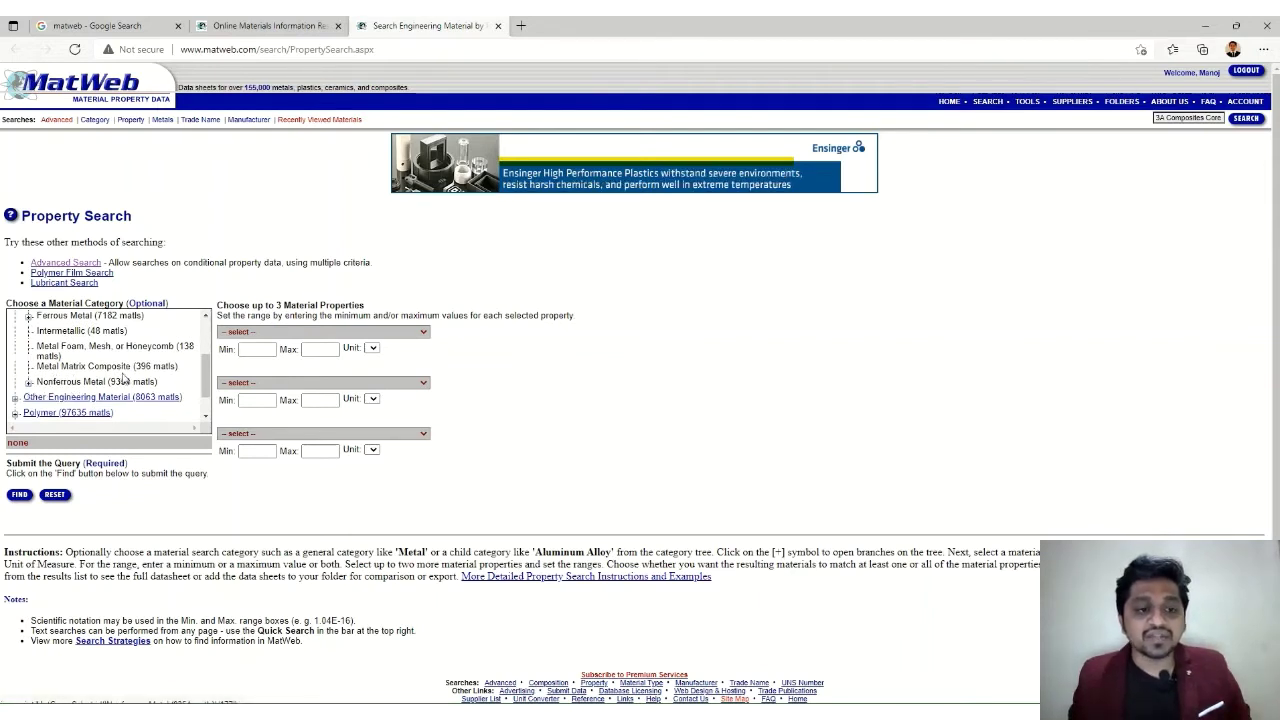
{"action": "left_click", "coordinate": [30, 382]}
{"action": "scroll", "coordinate": [105, 366], "scroll_direction": "down", "scroll_amount": 4}
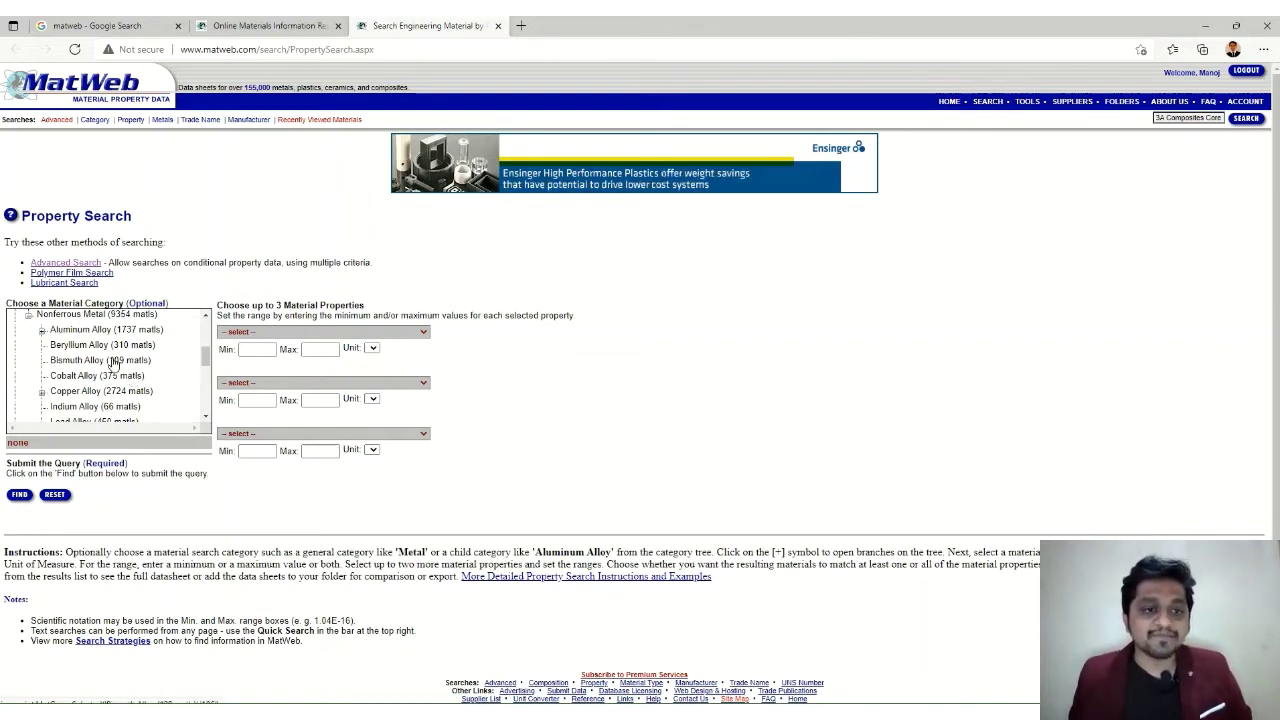
{"action": "left_click", "coordinate": [93, 331]}
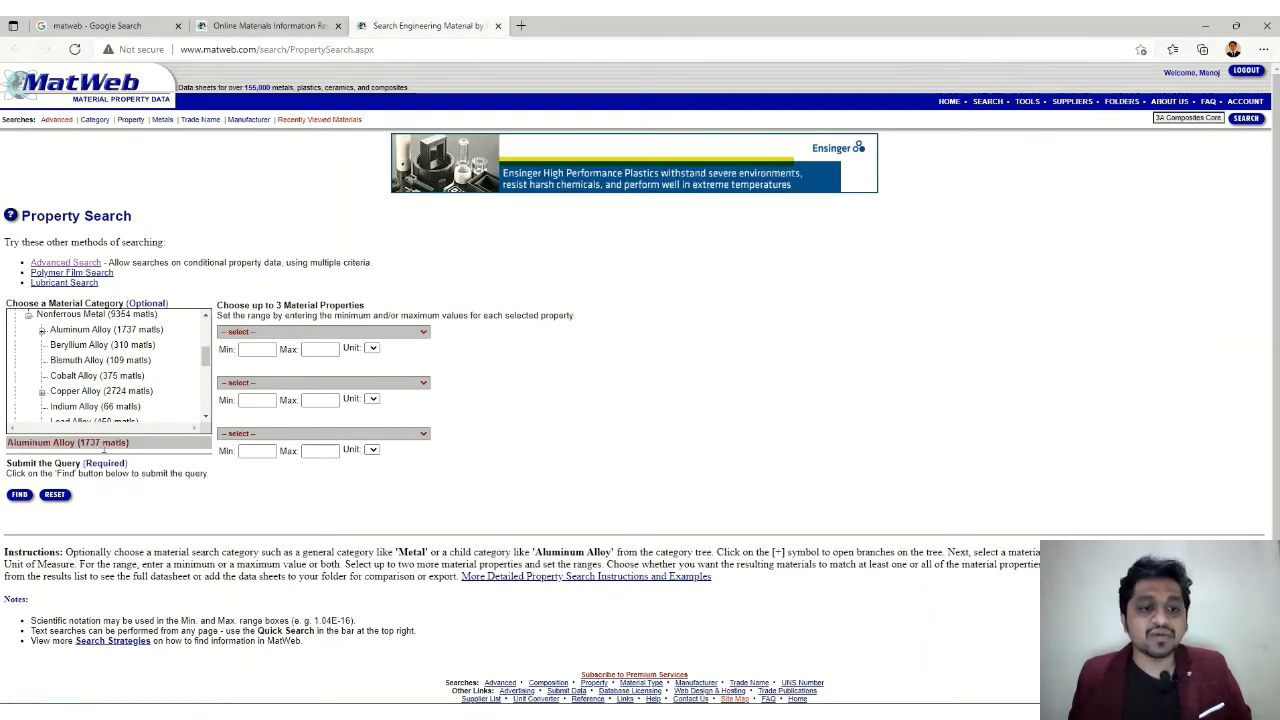
{"action": "left_click", "coordinate": [17, 496]}
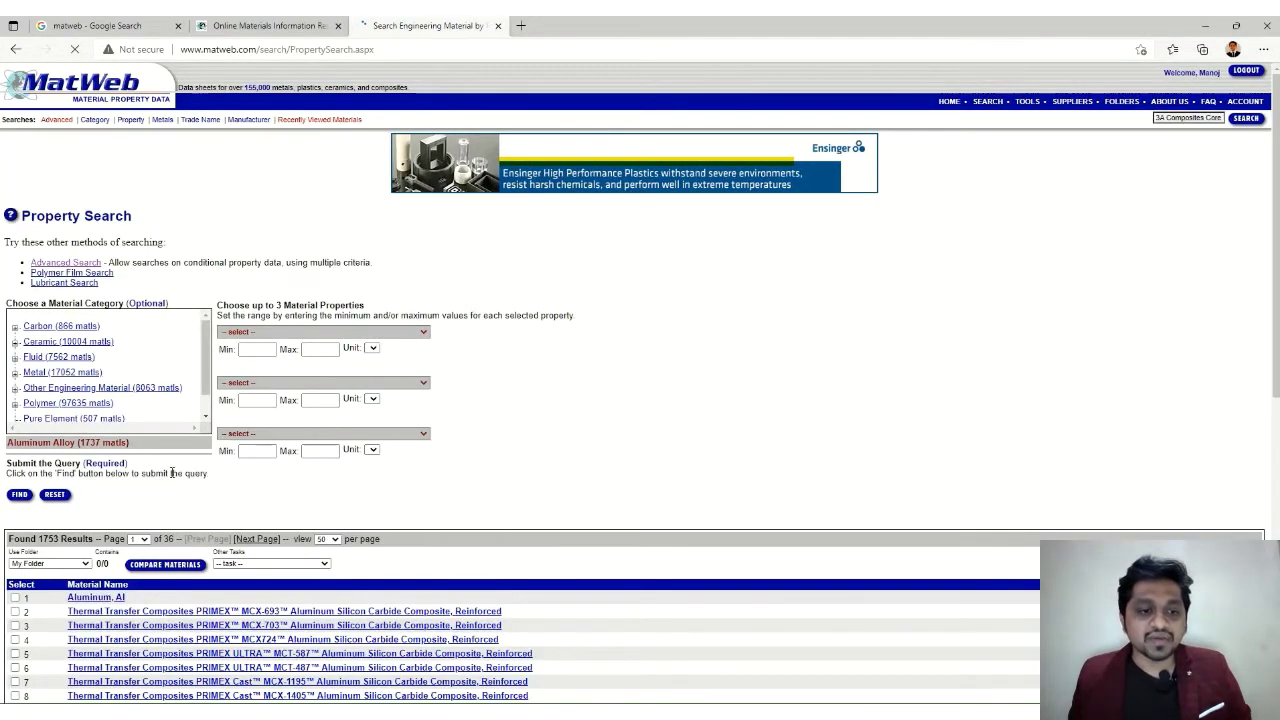
Open the Aluminum 1050-H14 datasheet from the list of aluminum alloy results
{"action": "scroll", "coordinate": [172, 473], "scroll_direction": "down", "scroll_amount": 1}
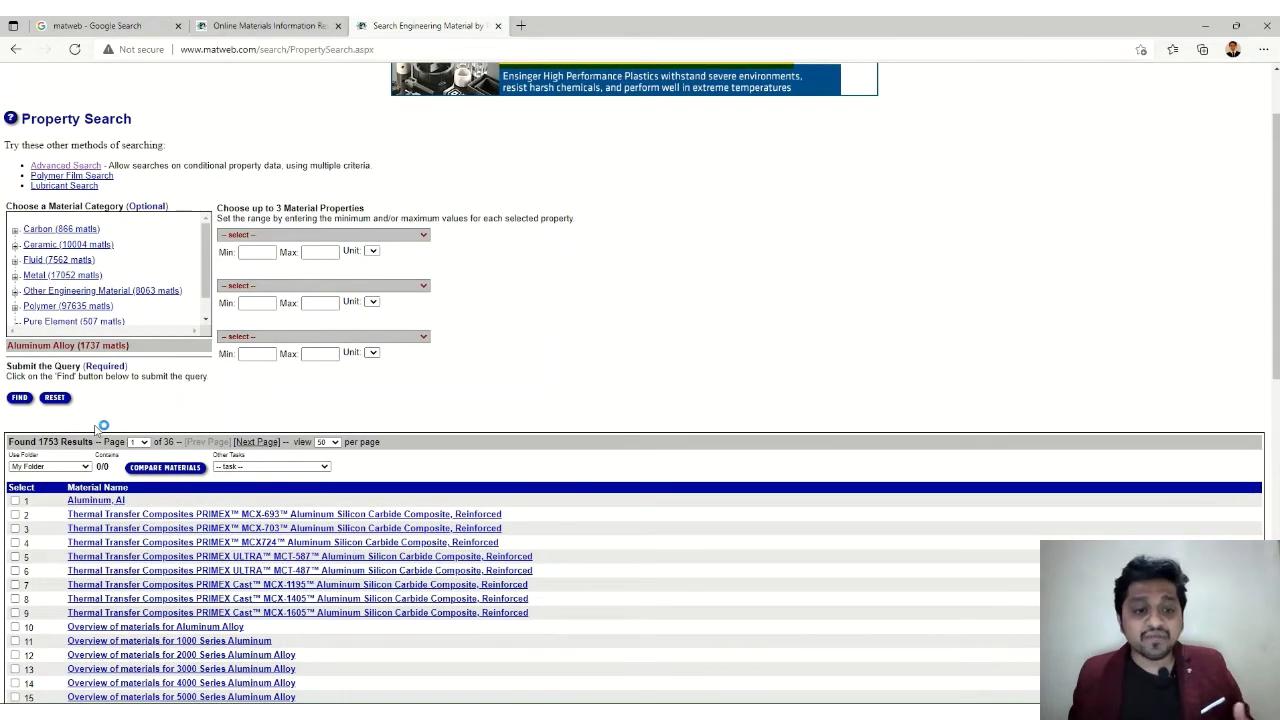
{"action": "scroll", "coordinate": [96, 428], "scroll_direction": "down", "scroll_amount": 1}
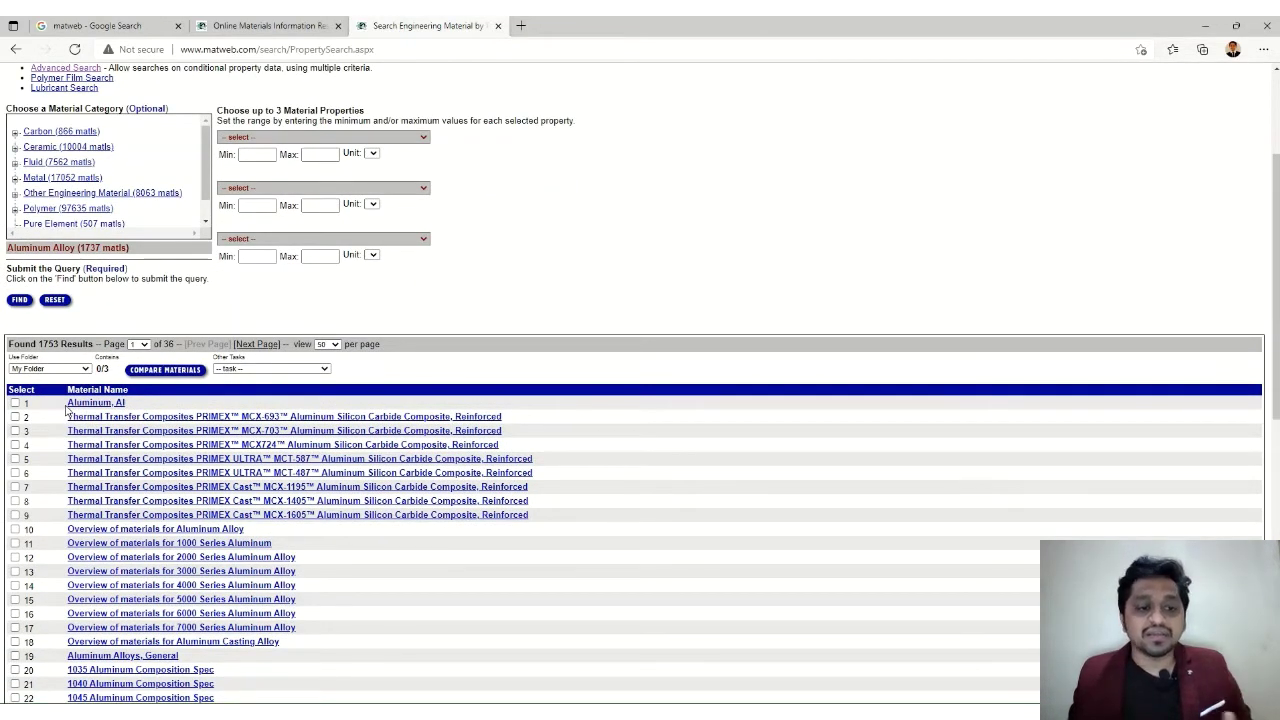
{"action": "scroll", "coordinate": [66, 408], "scroll_direction": "down", "scroll_amount": 6}
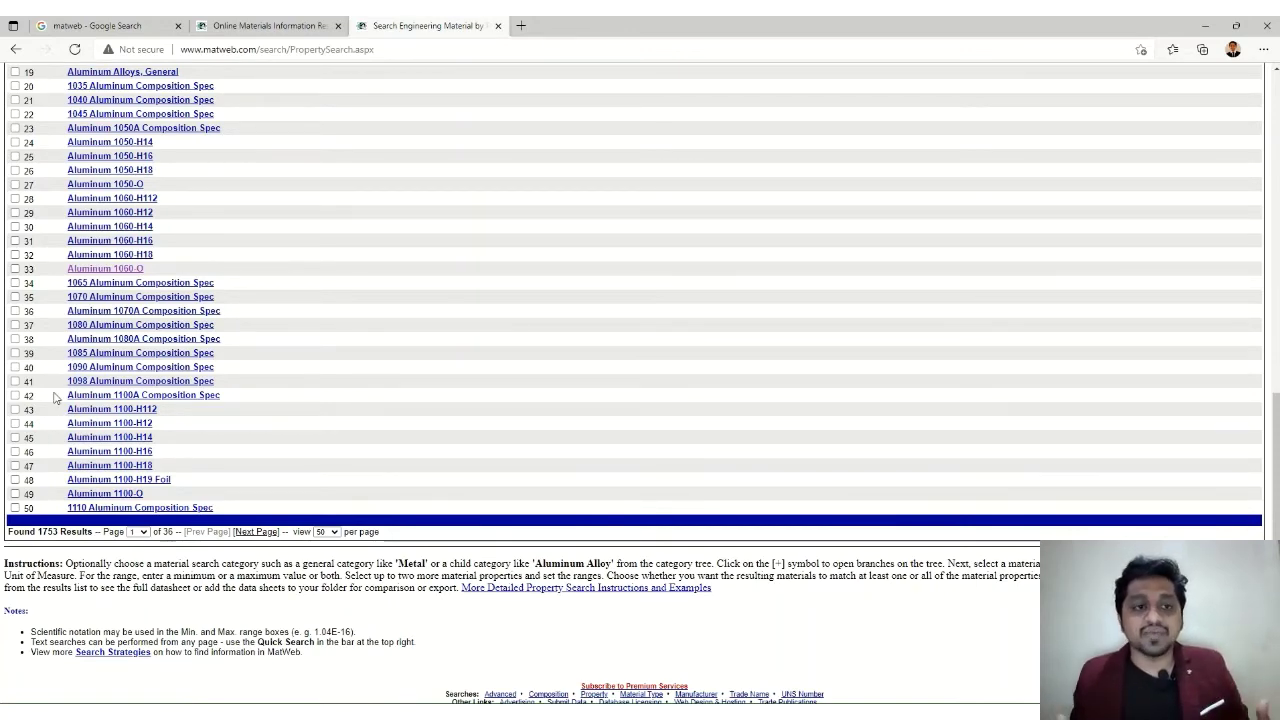
{"action": "scroll", "coordinate": [55, 398], "scroll_direction": "up", "scroll_amount": 2}
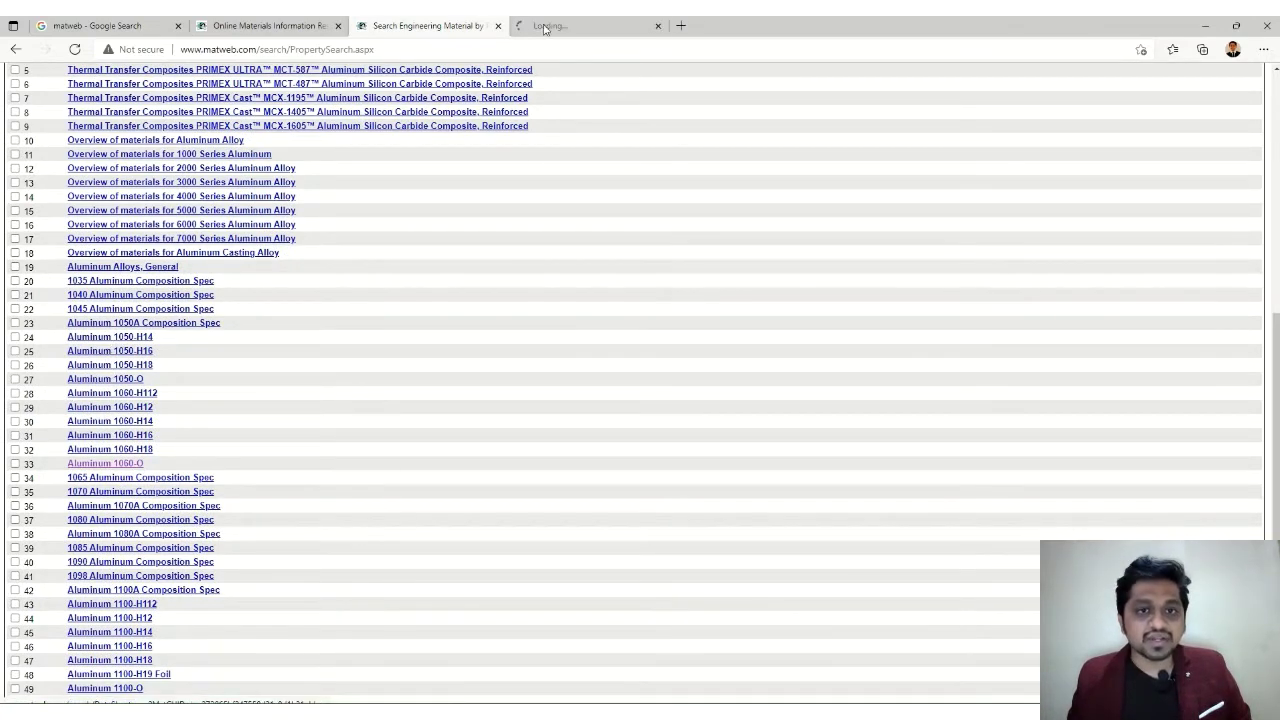
{"action": "left_click", "coordinate": [540, 25]}
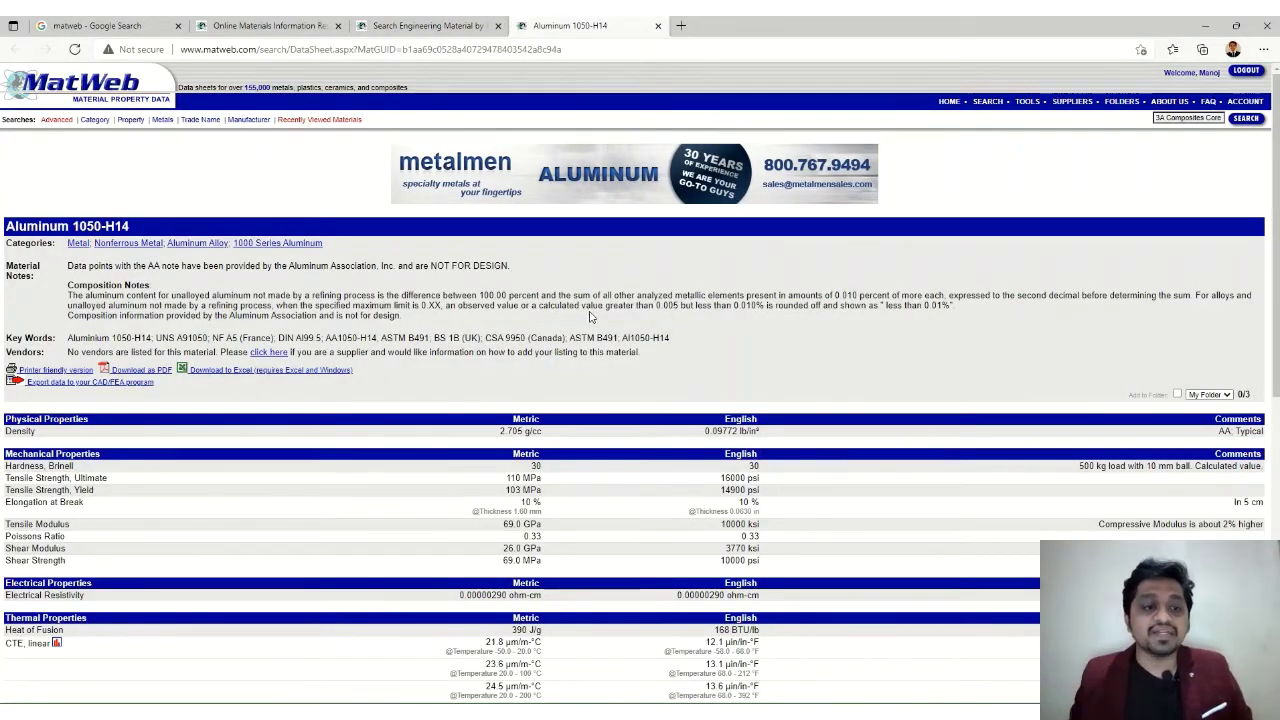
Examine the datasheet's mechanical, electrical, thermal and component element properties, and check its source references
{"action": "scroll", "coordinate": [590, 316], "scroll_direction": "down", "scroll_amount": 2}
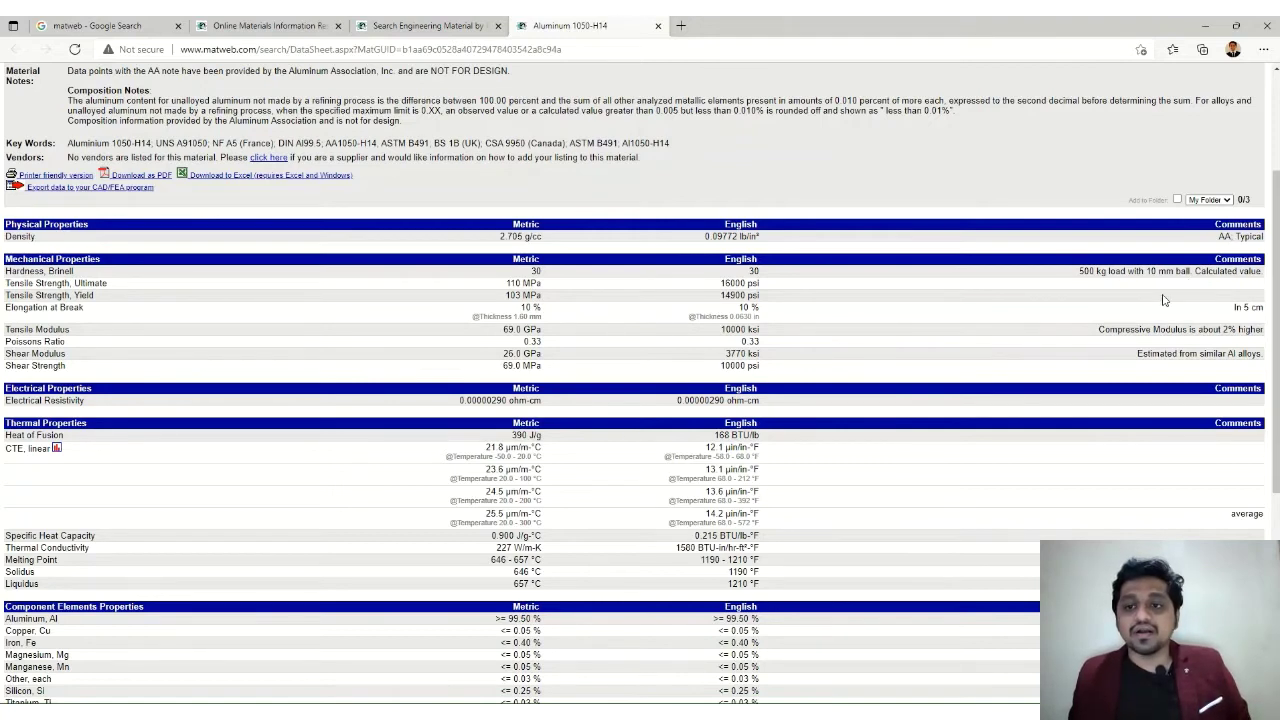
{"action": "scroll", "coordinate": [212, 368], "scroll_direction": "down", "scroll_amount": 1}
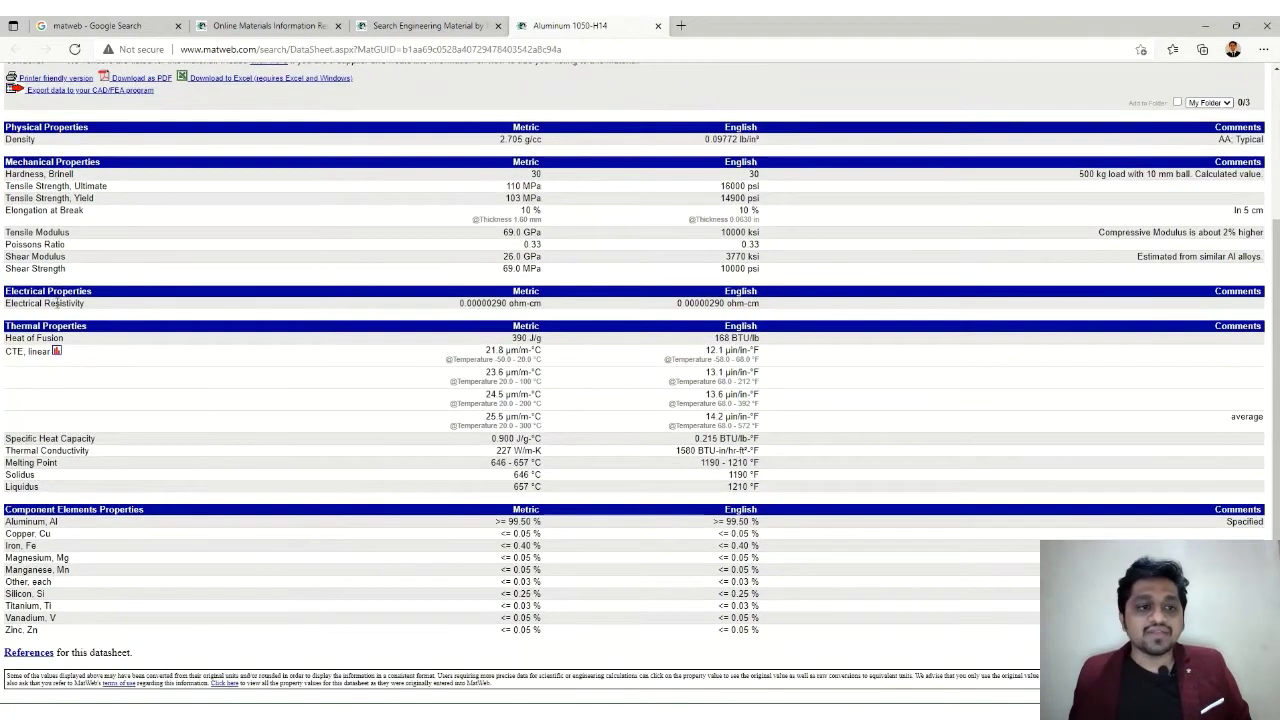
{"action": "scroll", "coordinate": [129, 357], "scroll_direction": "down", "scroll_amount": 1}
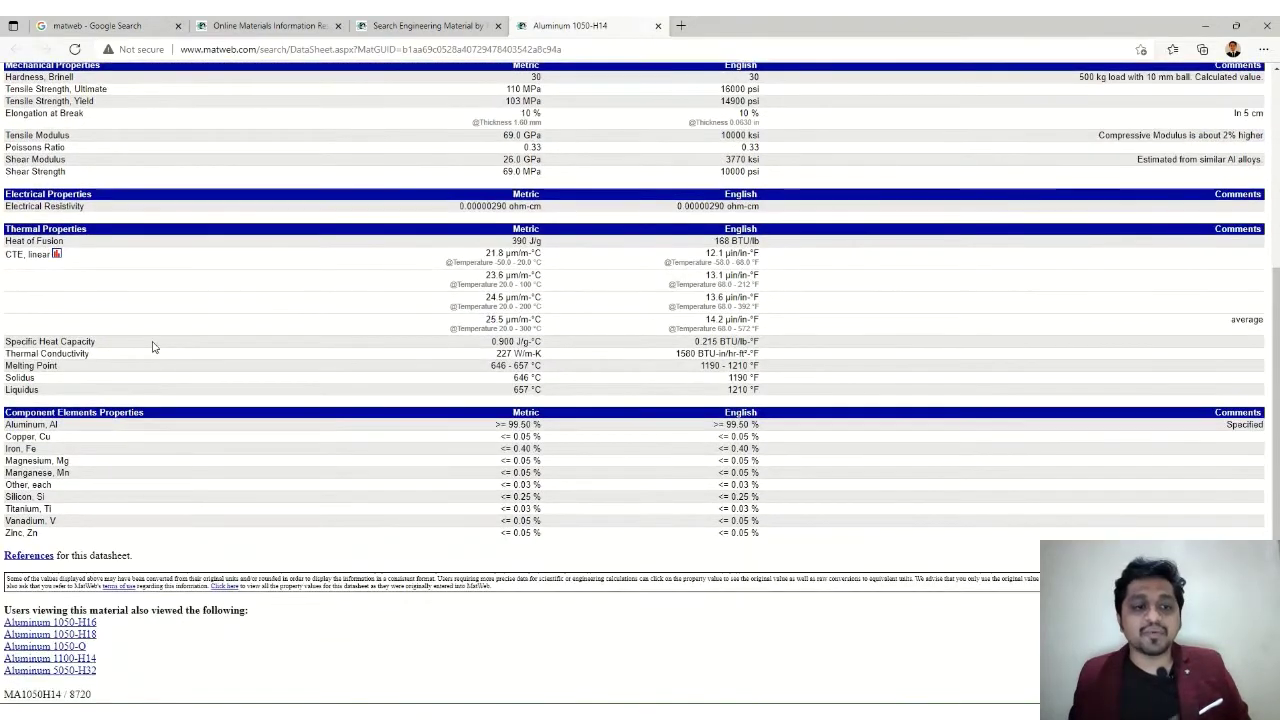
{"action": "scroll", "coordinate": [155, 345], "scroll_direction": "down", "scroll_amount": 1}
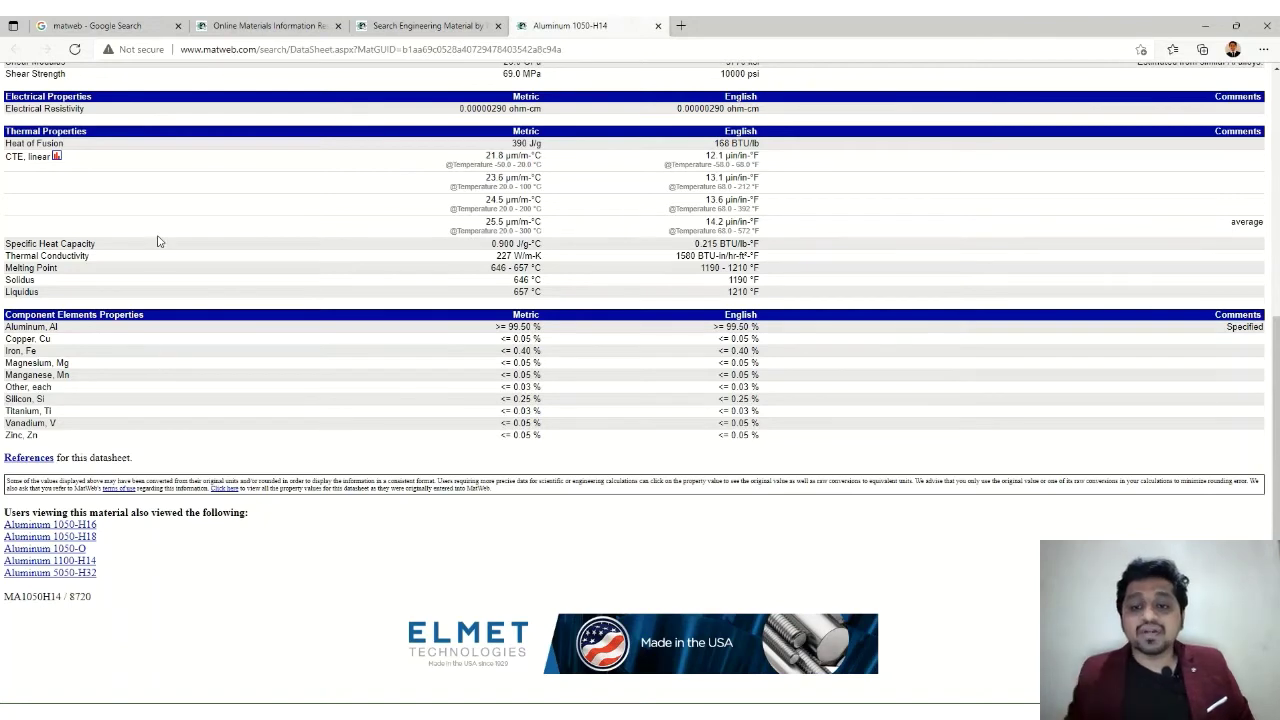
{"action": "scroll", "coordinate": [157, 241], "scroll_direction": "up", "scroll_amount": 1}
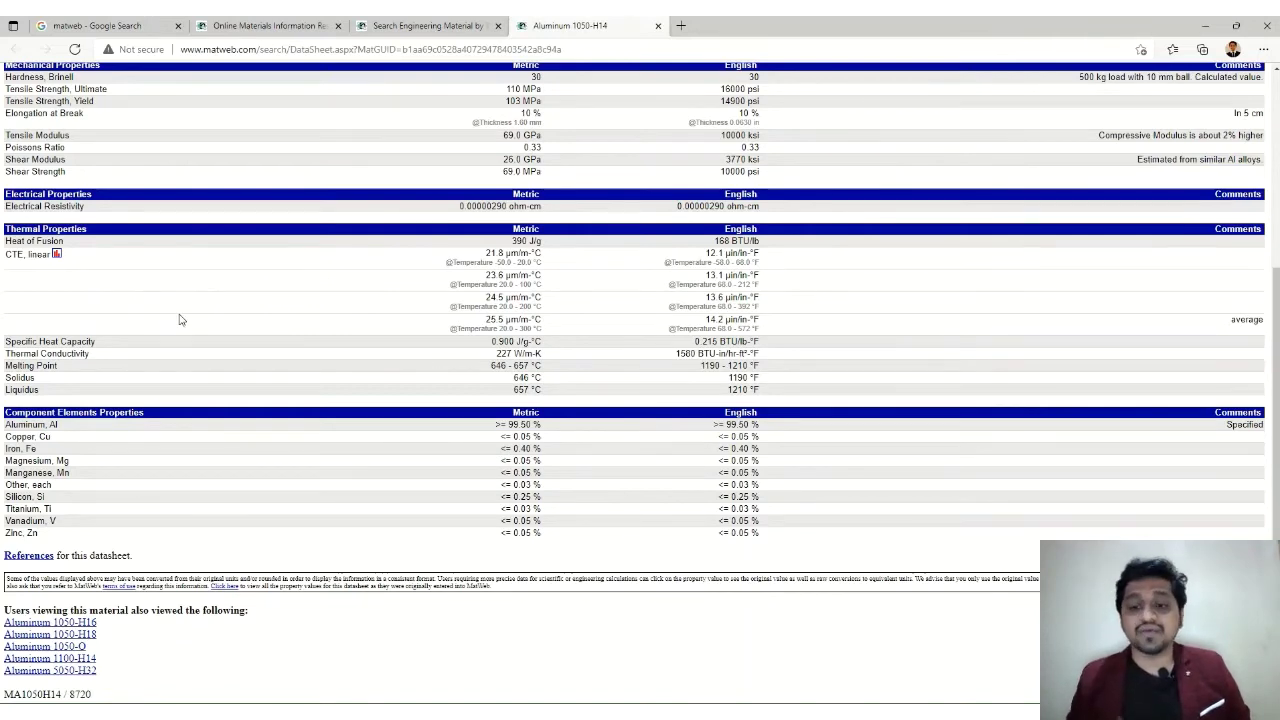
{"action": "scroll", "coordinate": [179, 319], "scroll_direction": "down", "scroll_amount": 1}
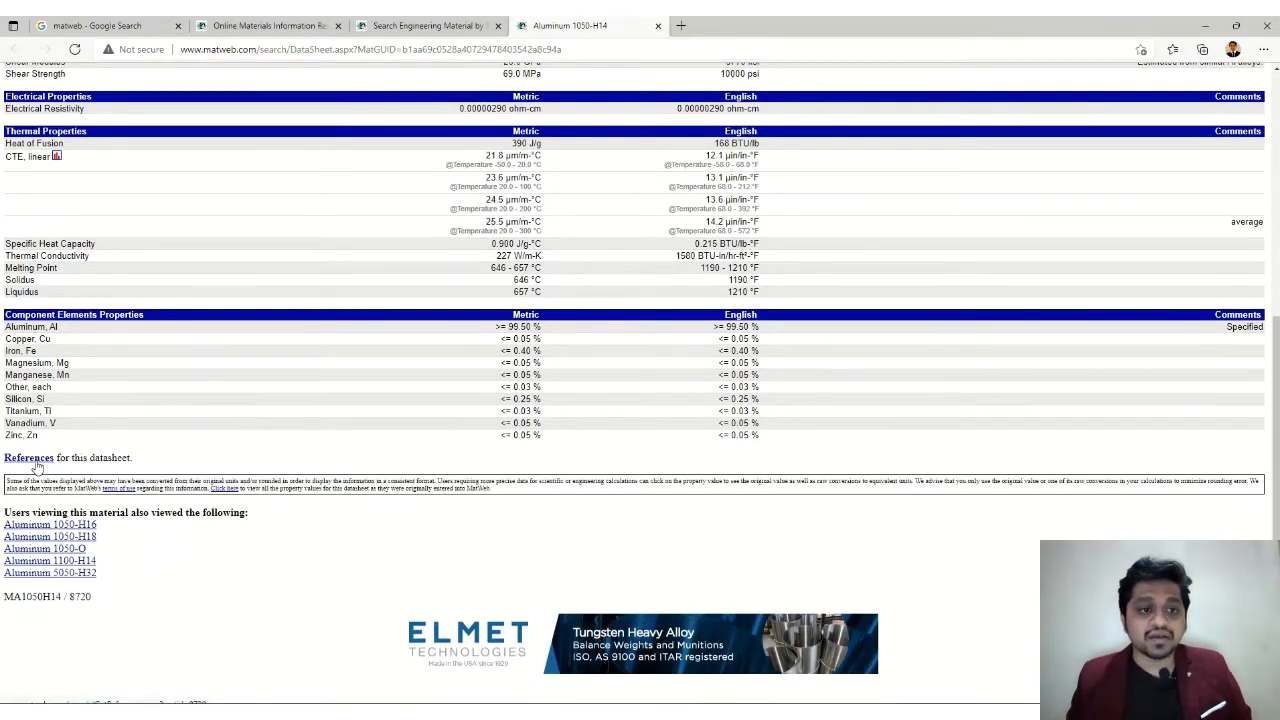
{"action": "left_click", "coordinate": [29, 458]}
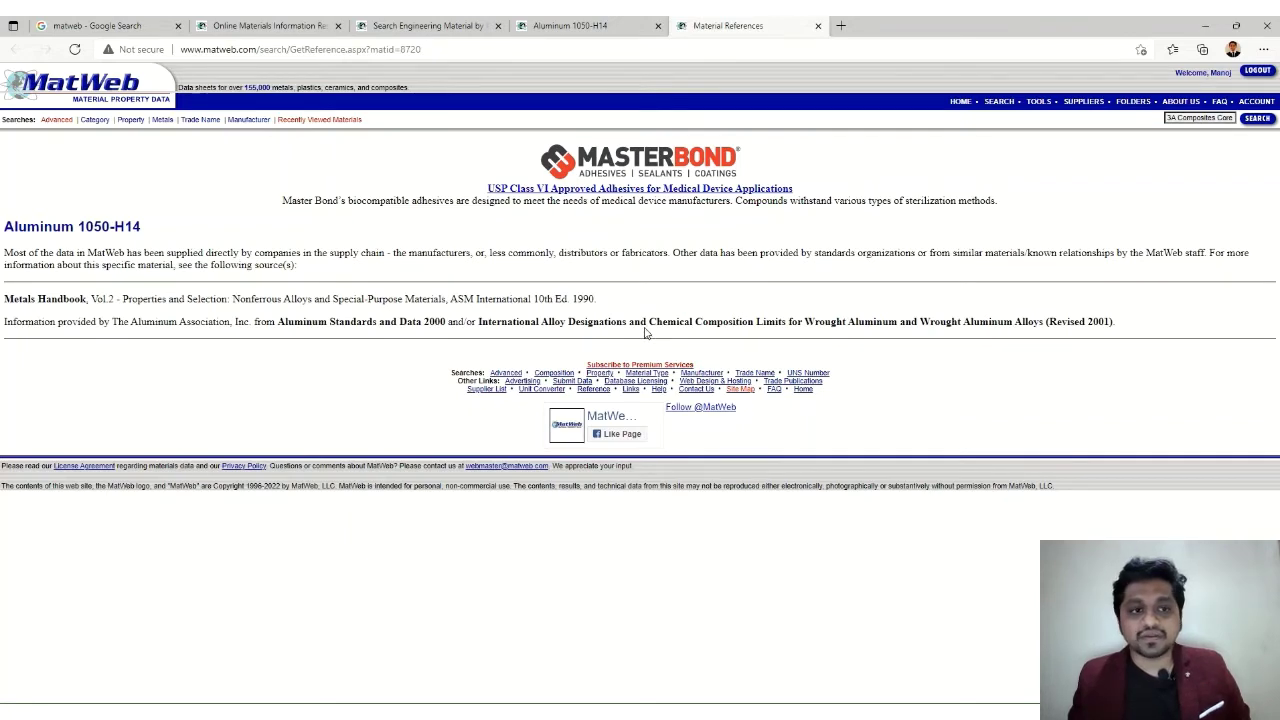
{"action": "key", "text": "ctrl+shift+Tab"}
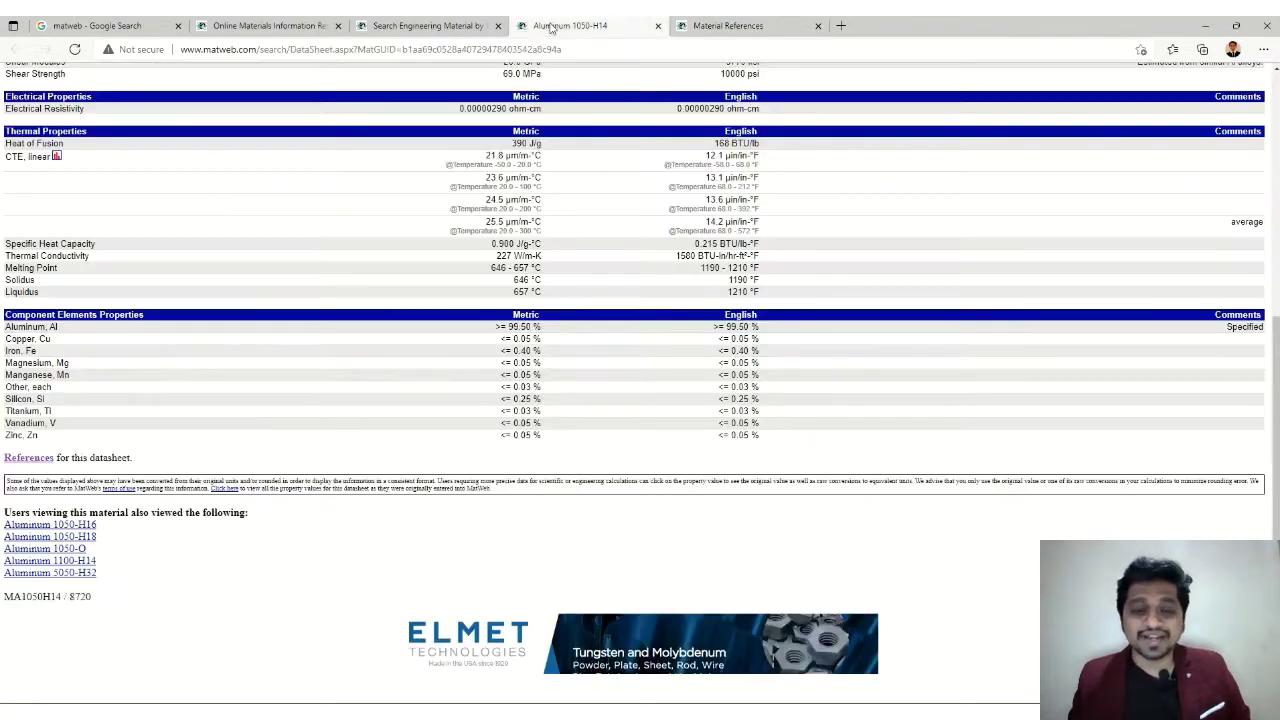
Download the Aluminum 1050-H14 datasheet as a PDF and review the downloaded file MaterialData_8720.pdf
{"action": "scroll", "coordinate": [378, 365], "scroll_direction": "up", "scroll_amount": 3}
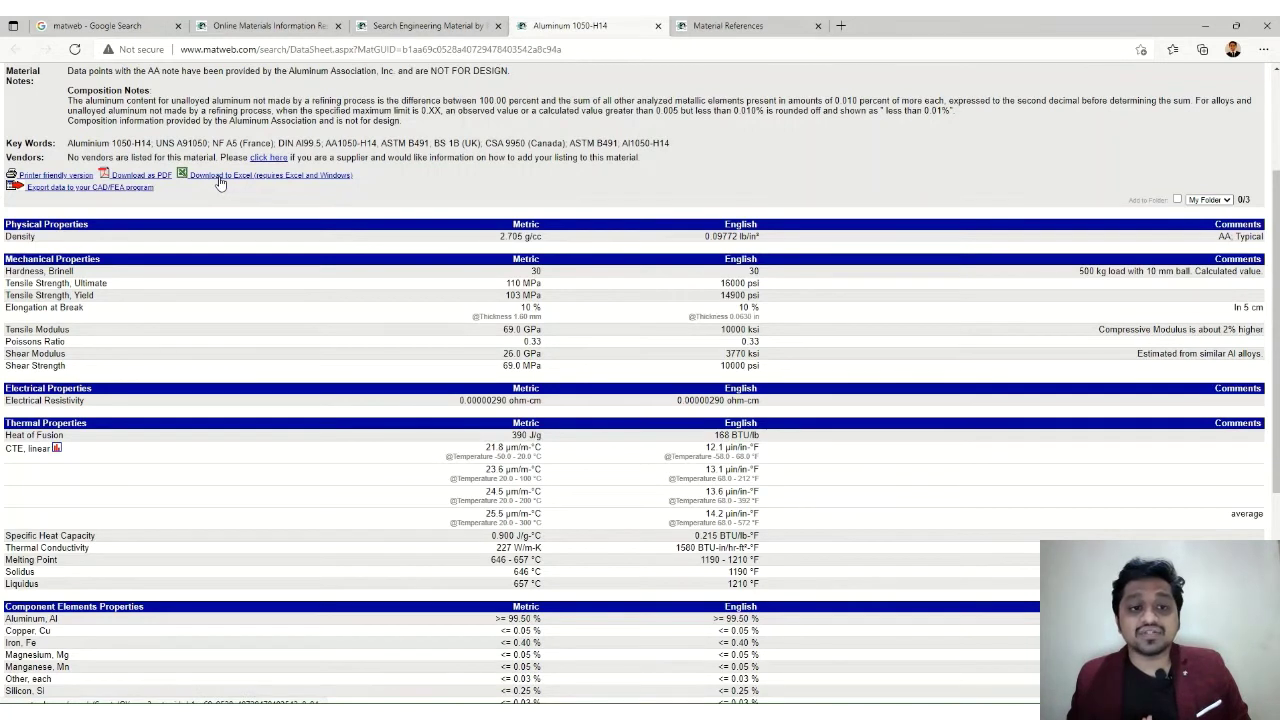
{"action": "left_click", "coordinate": [145, 178]}
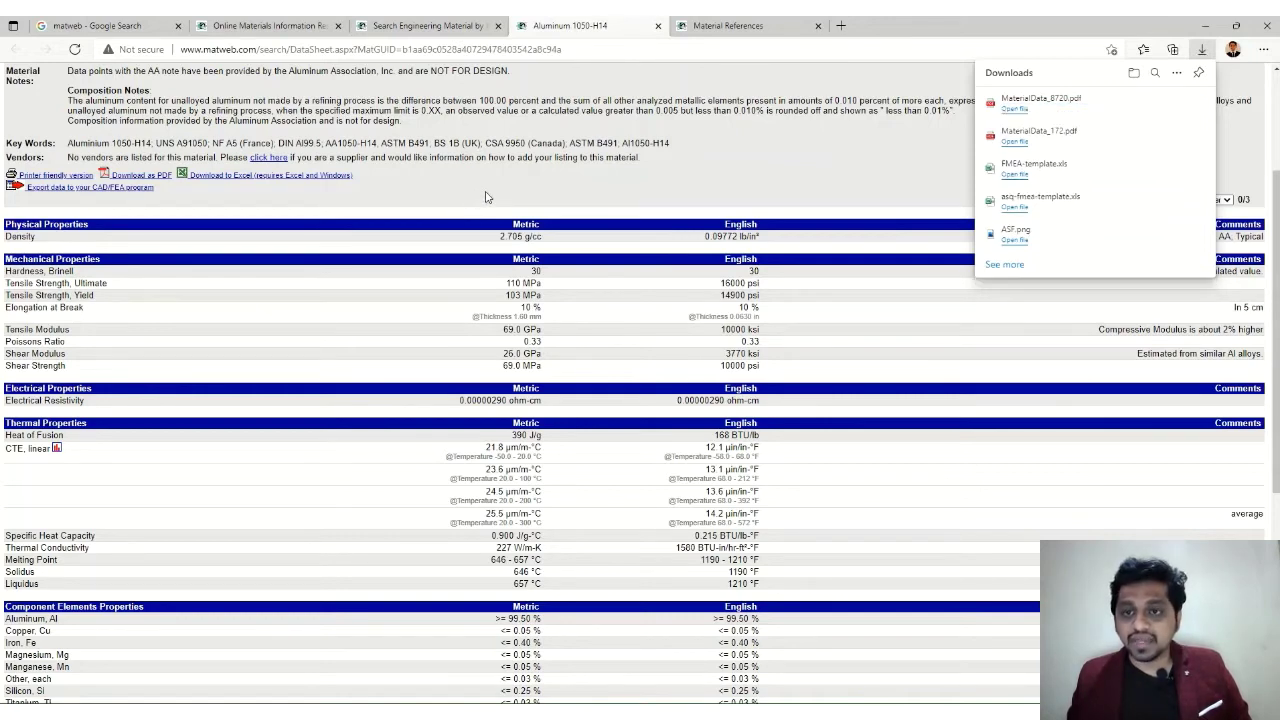
{"action": "left_click", "coordinate": [1010, 104]}
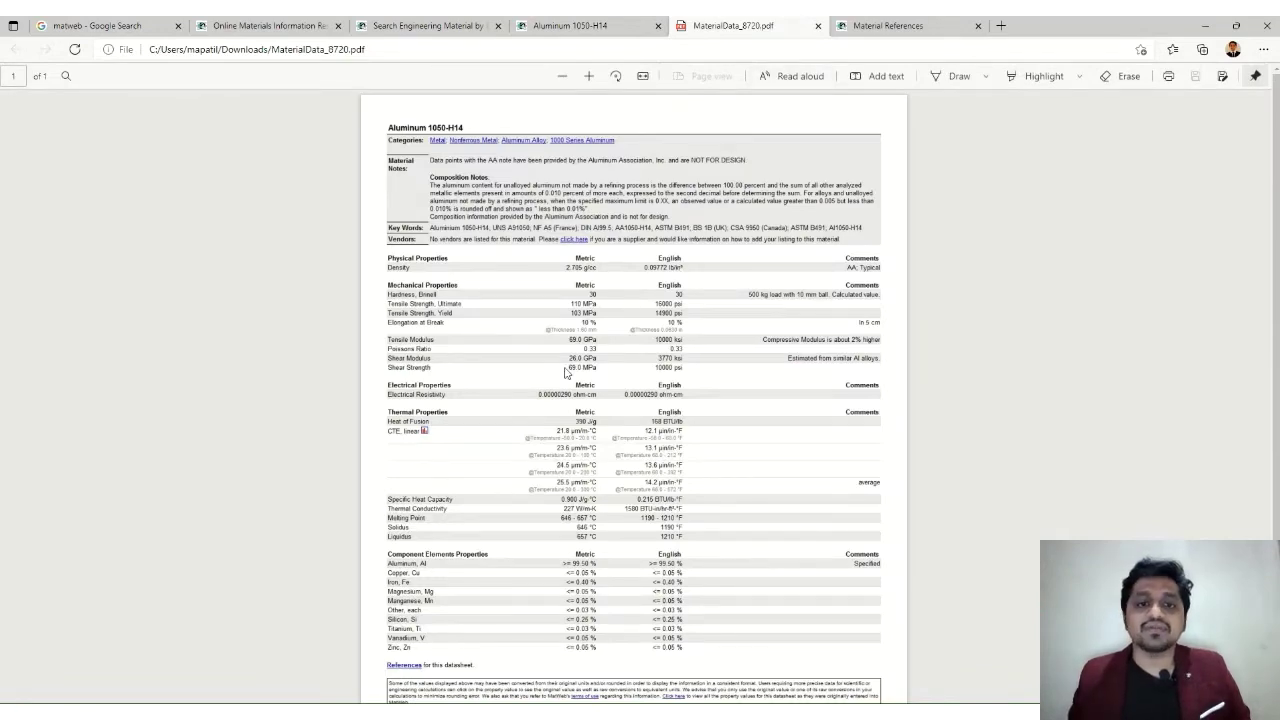
{"action": "scroll", "coordinate": [566, 372], "scroll_direction": "down", "scroll_amount": 1}
{"action": "scroll", "coordinate": [590, 367], "scroll_direction": "down", "scroll_amount": 1}
{"action": "scroll", "coordinate": [624, 396], "scroll_direction": "up", "scroll_amount": 2, "text": "ctrl"}
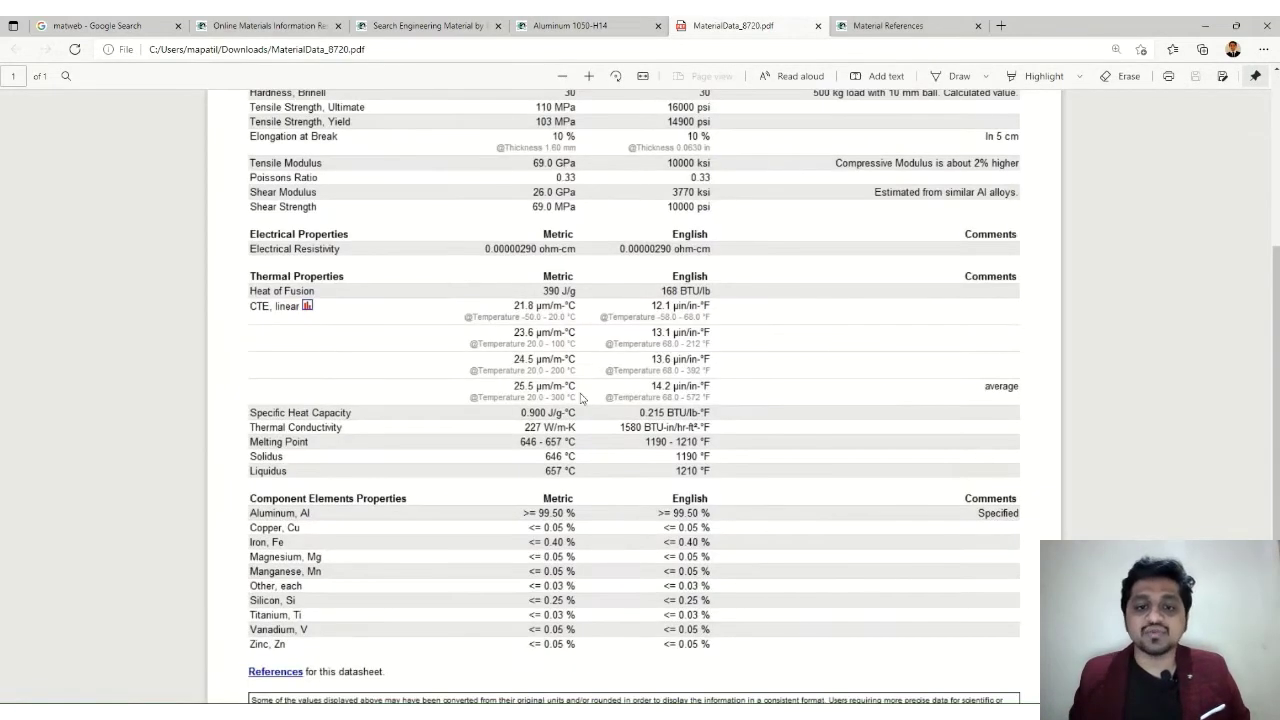
{"action": "scroll", "coordinate": [580, 385], "scroll_direction": "up", "scroll_amount": 5}
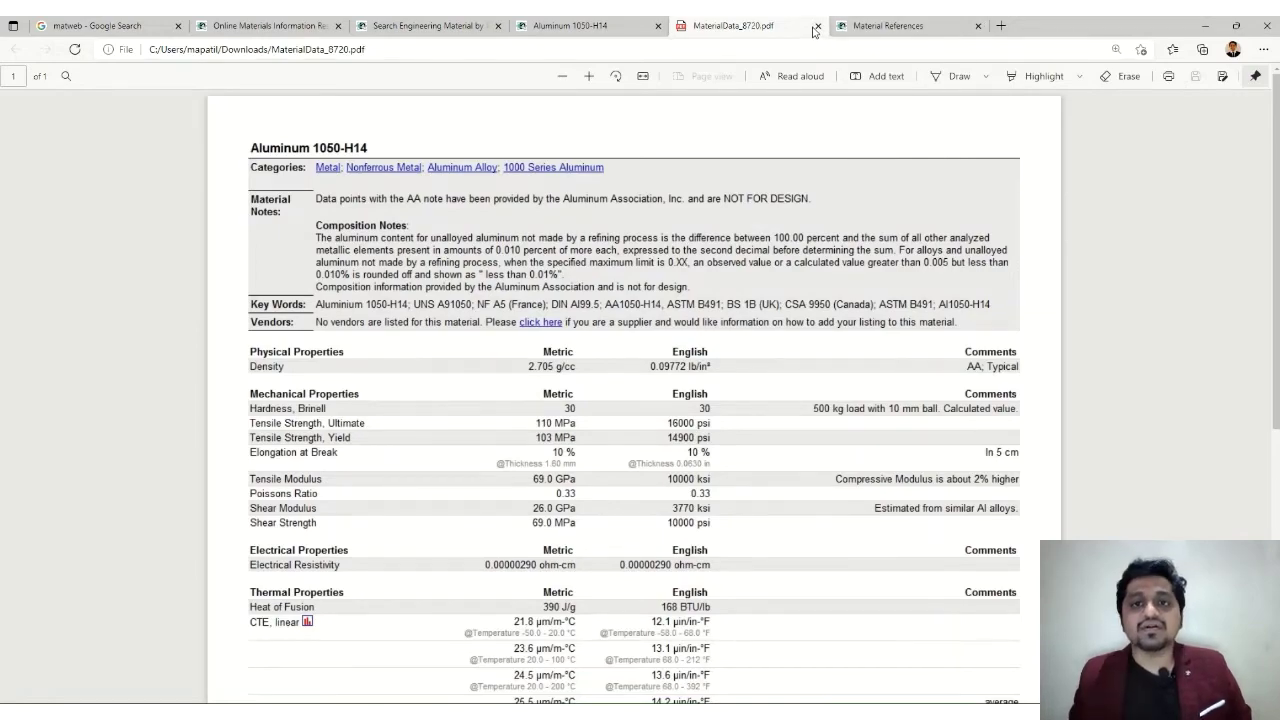
Return to the property search and choose Hardness, Brinell and Tensile Strength, Yield as the first two material properties
{"action": "left_click", "coordinate": [590, 26]}
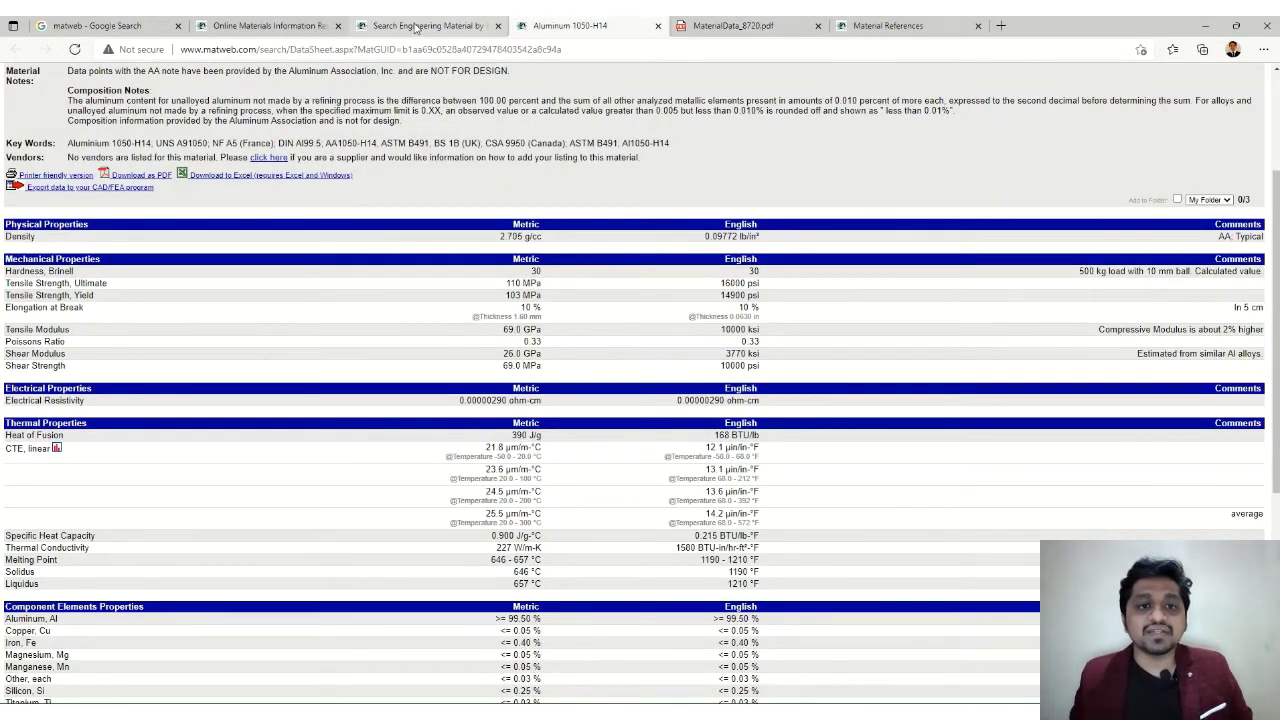
{"action": "left_click", "coordinate": [416, 26]}
{"action": "scroll", "coordinate": [291, 270], "scroll_direction": "up", "scroll_amount": 10}
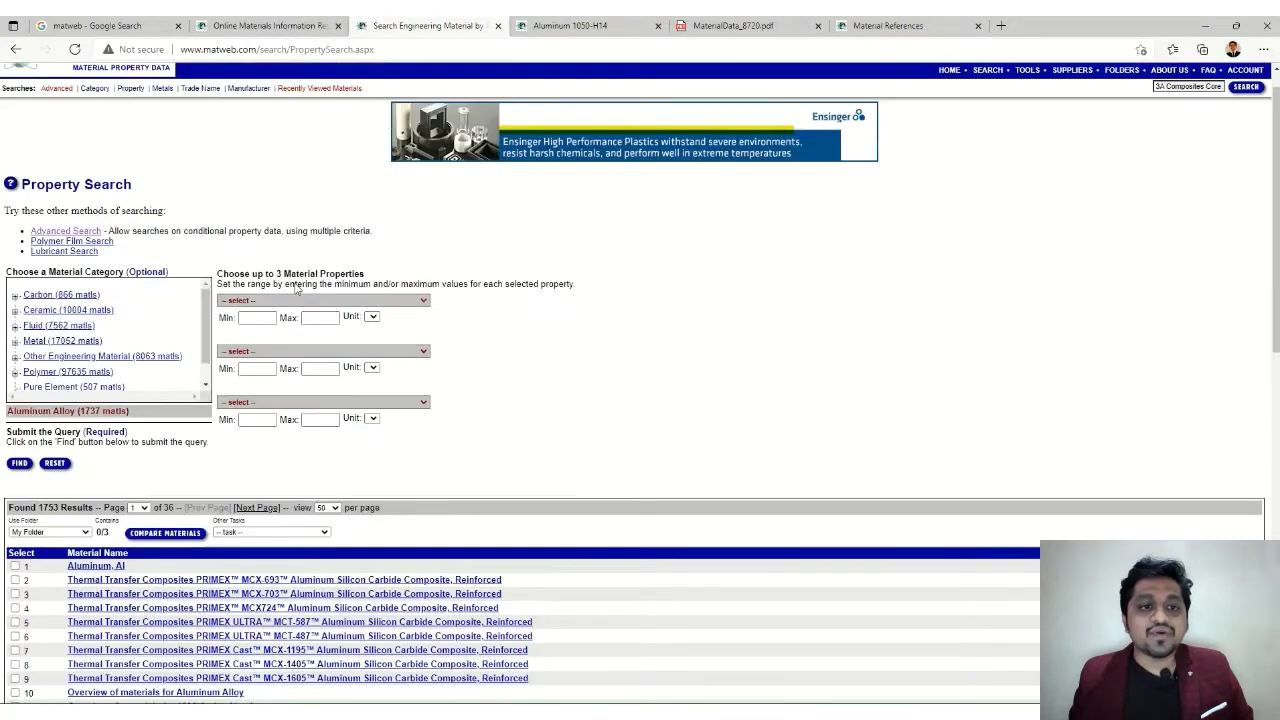
{"action": "scroll", "coordinate": [296, 289], "scroll_direction": "up", "scroll_amount": 1}
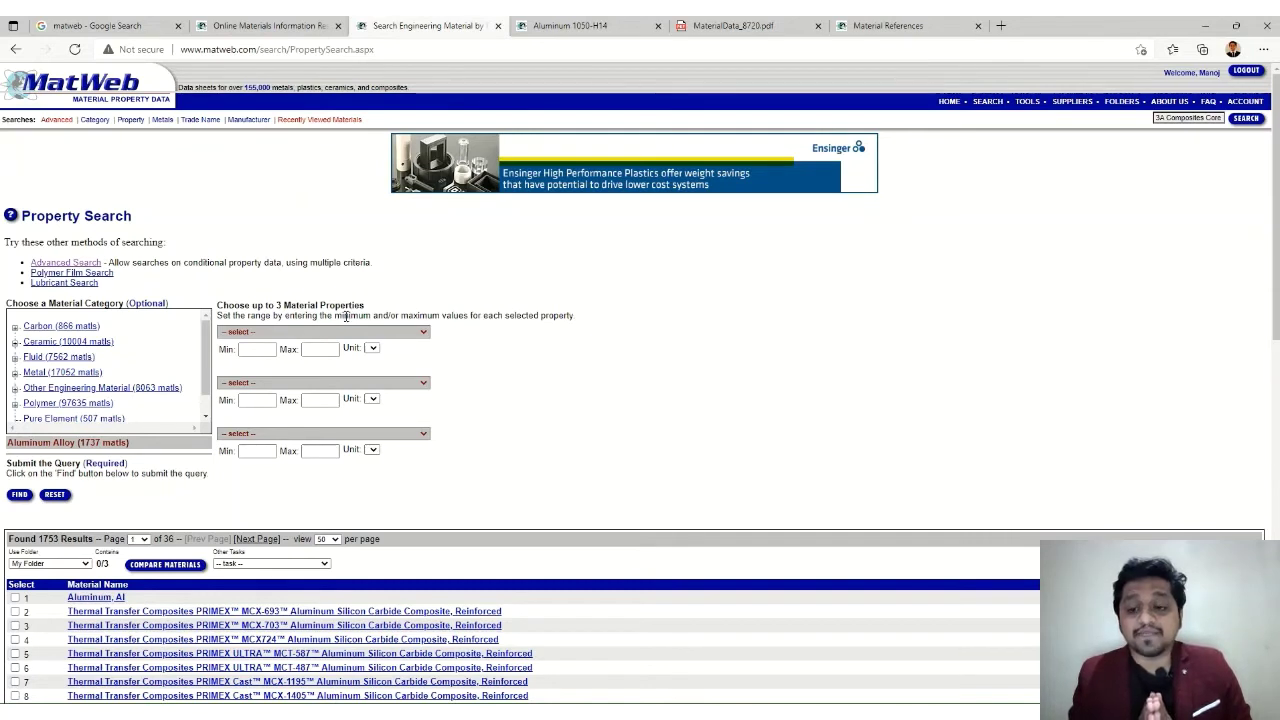
{"action": "left_click", "coordinate": [406, 334]}
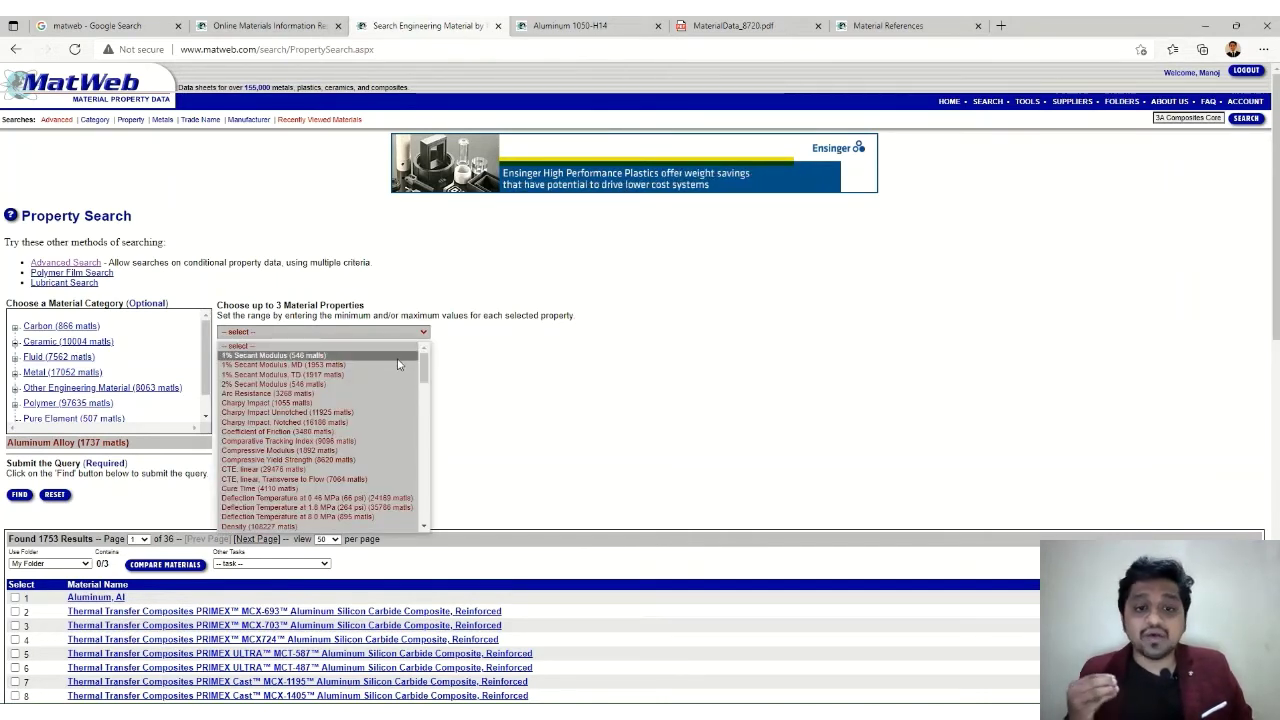
{"action": "scroll", "coordinate": [397, 364], "scroll_direction": "down", "scroll_amount": 3}
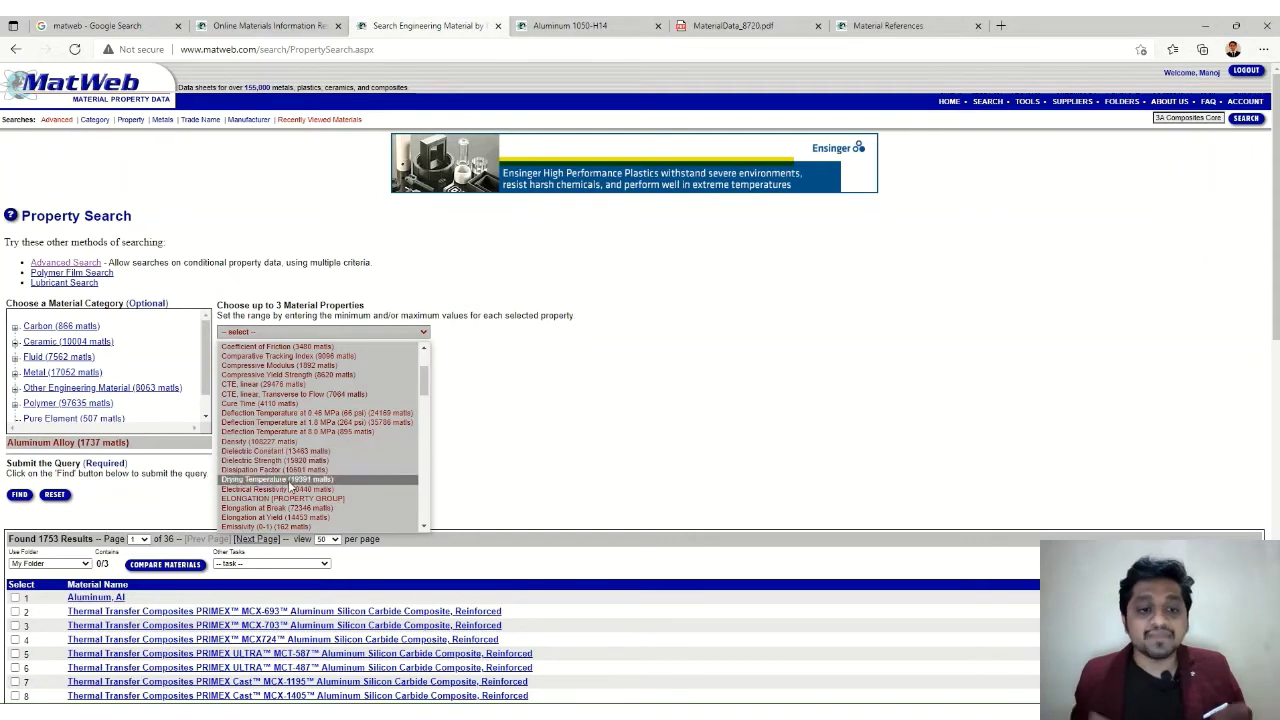
{"action": "scroll", "coordinate": [297, 505], "scroll_direction": "down", "scroll_amount": 3}
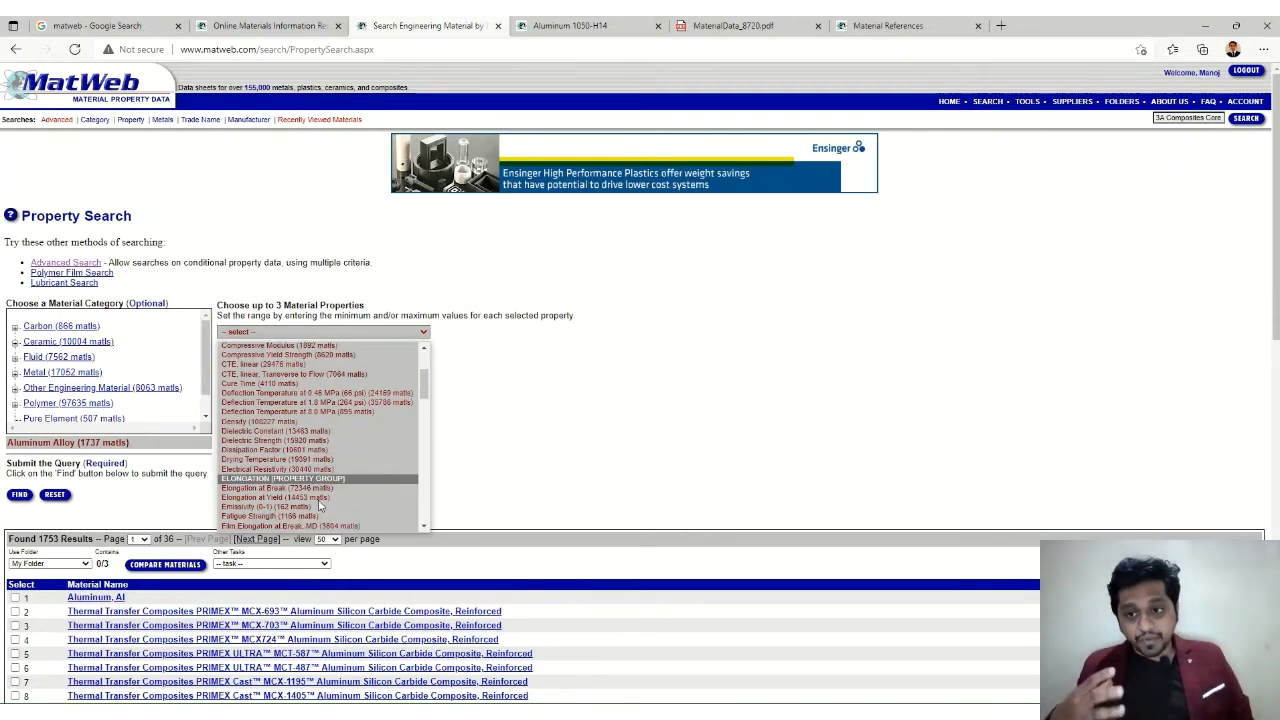
{"action": "scroll", "coordinate": [267, 443], "scroll_direction": "down", "scroll_amount": 5}
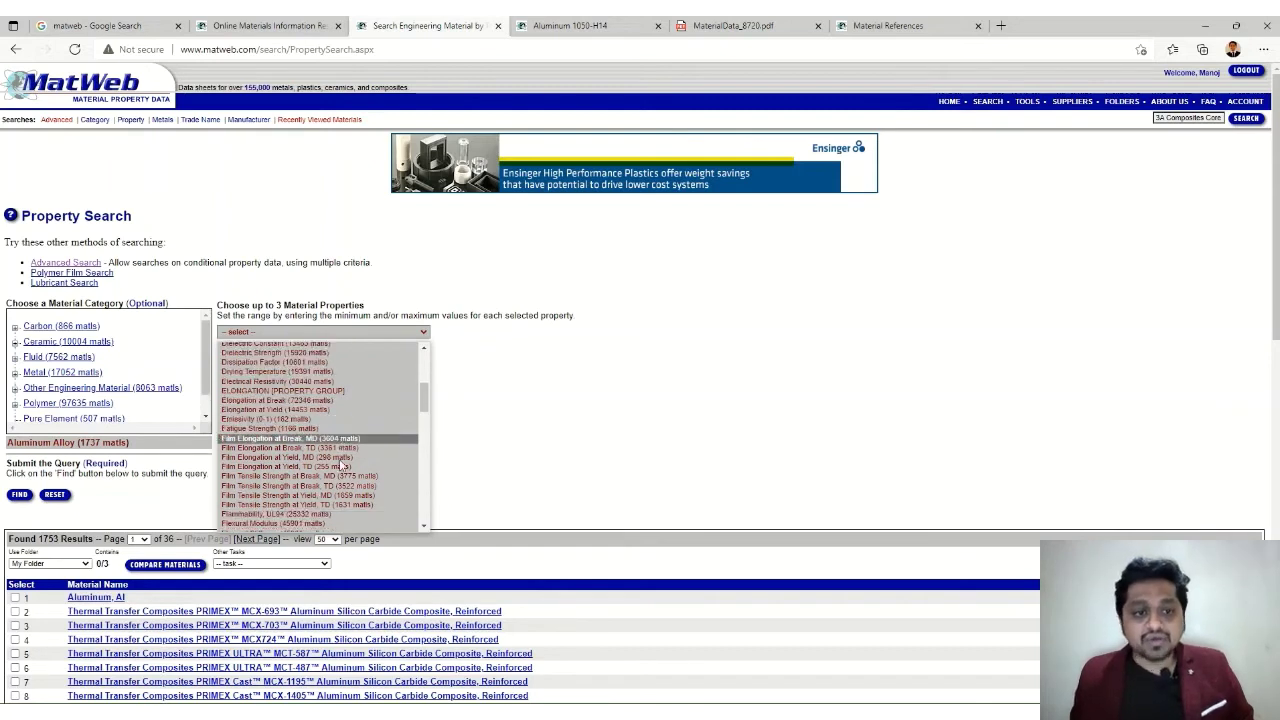
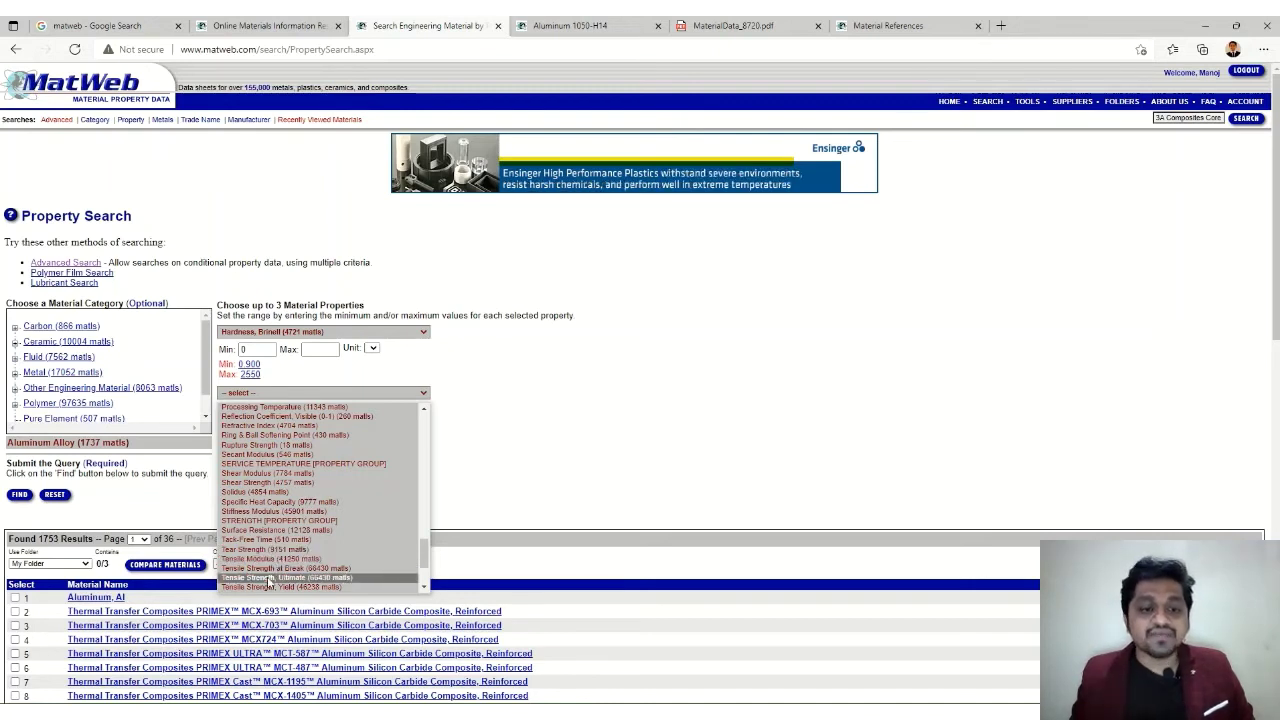
{"action": "left_click", "coordinate": [268, 587]}
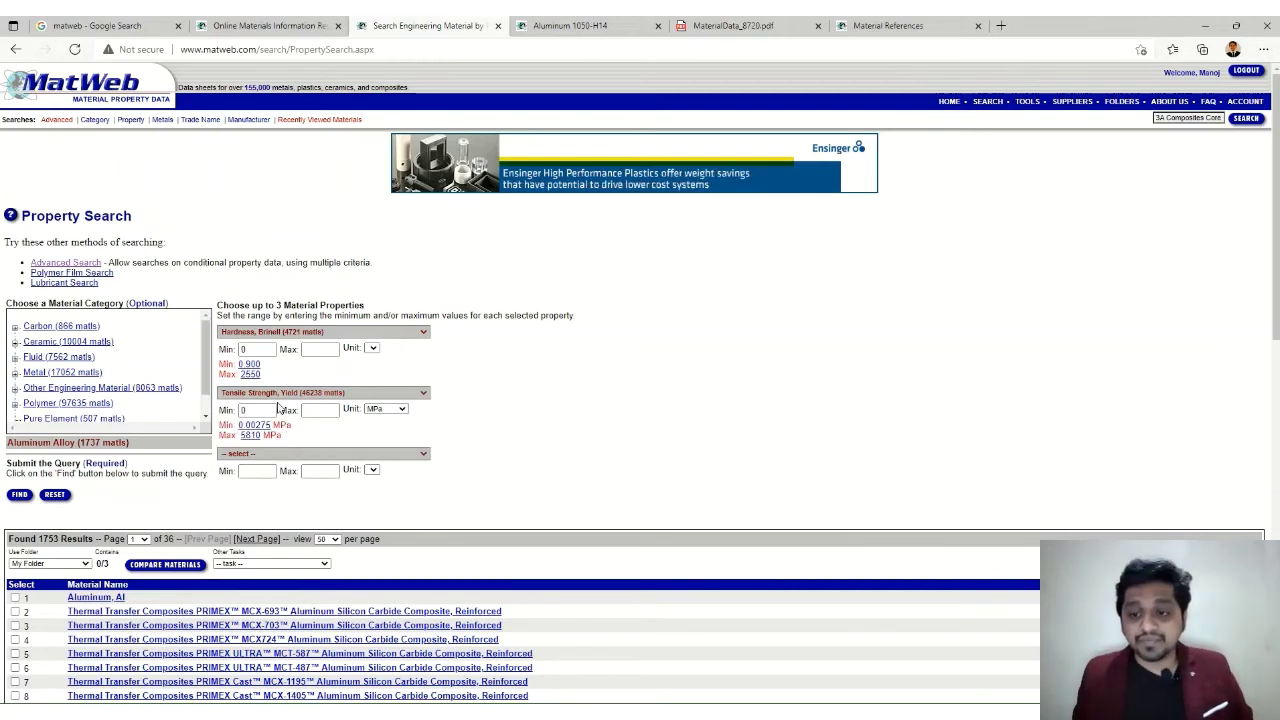
Choose Specific Heat Capacity as the third material property, and discard the property criteria by going back to the blank search form
{"action": "left_click", "coordinate": [295, 455]}
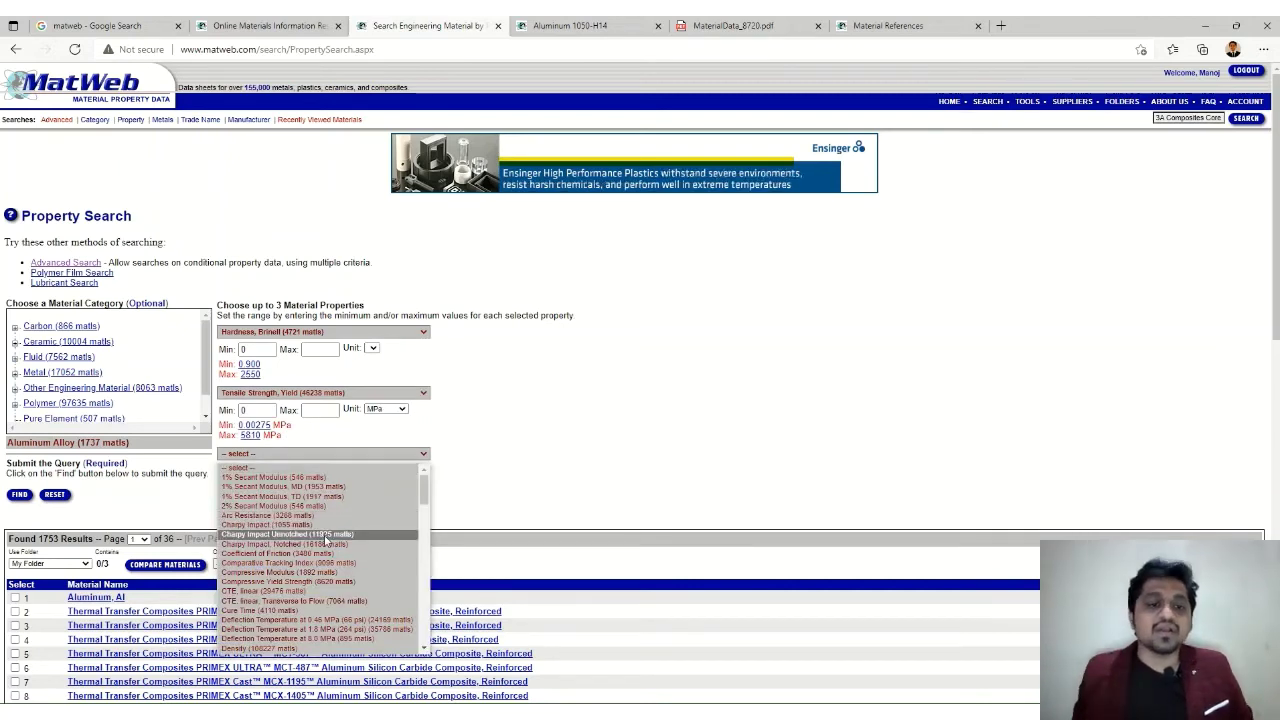
{"action": "scroll", "coordinate": [323, 540], "scroll_direction": "down", "scroll_amount": 4}
{"action": "scroll", "coordinate": [323, 545], "scroll_direction": "down", "scroll_amount": 8}
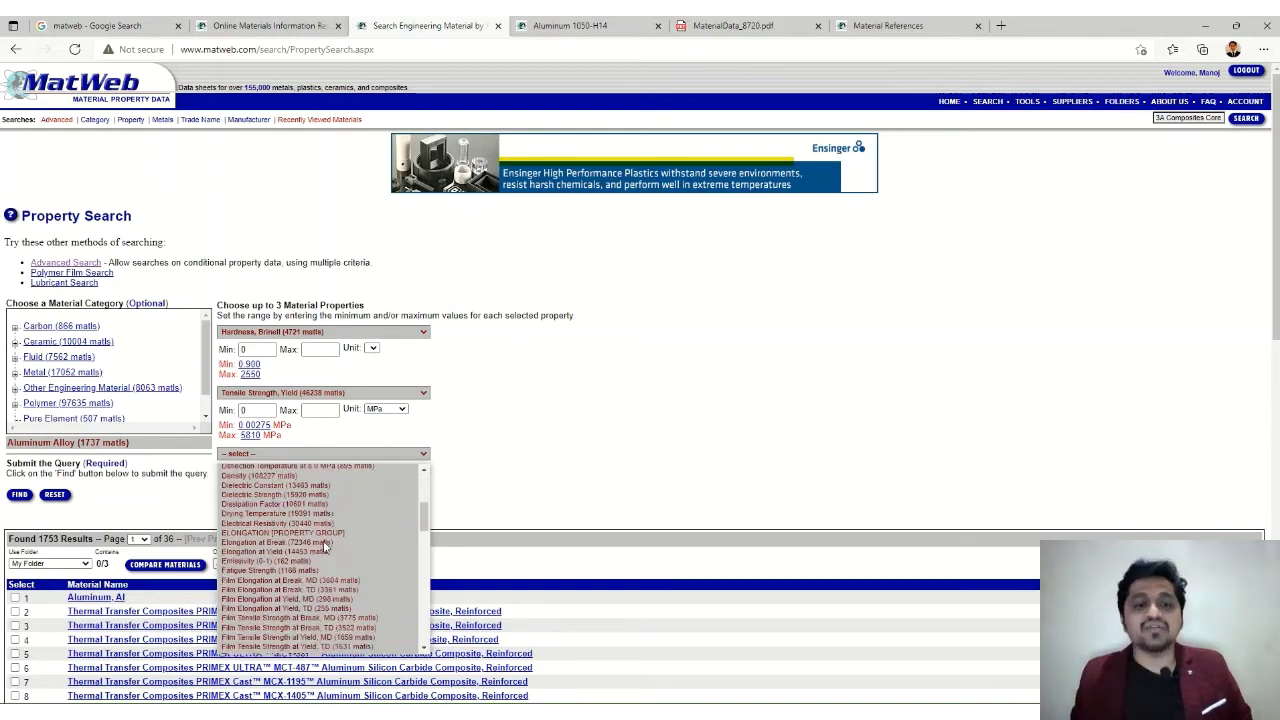
{"action": "scroll", "coordinate": [323, 545], "scroll_direction": "down", "scroll_amount": 5}
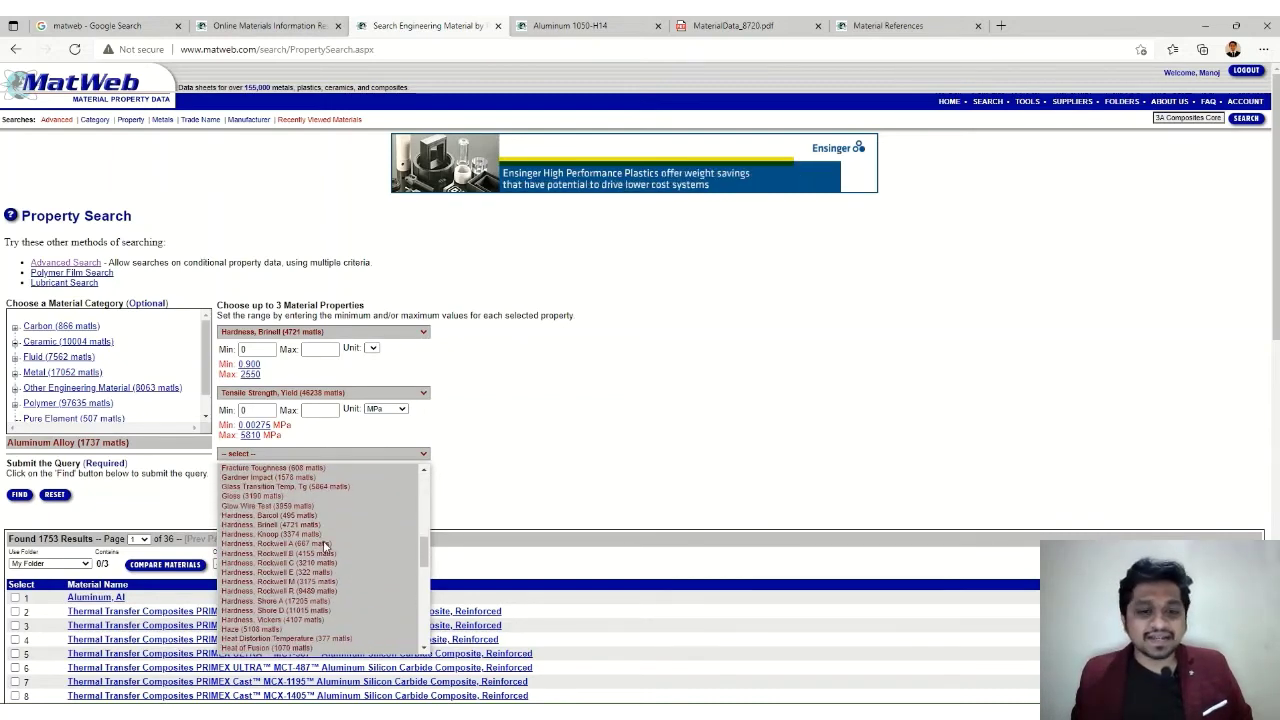
{"action": "scroll", "coordinate": [323, 545], "scroll_direction": "down", "scroll_amount": 5}
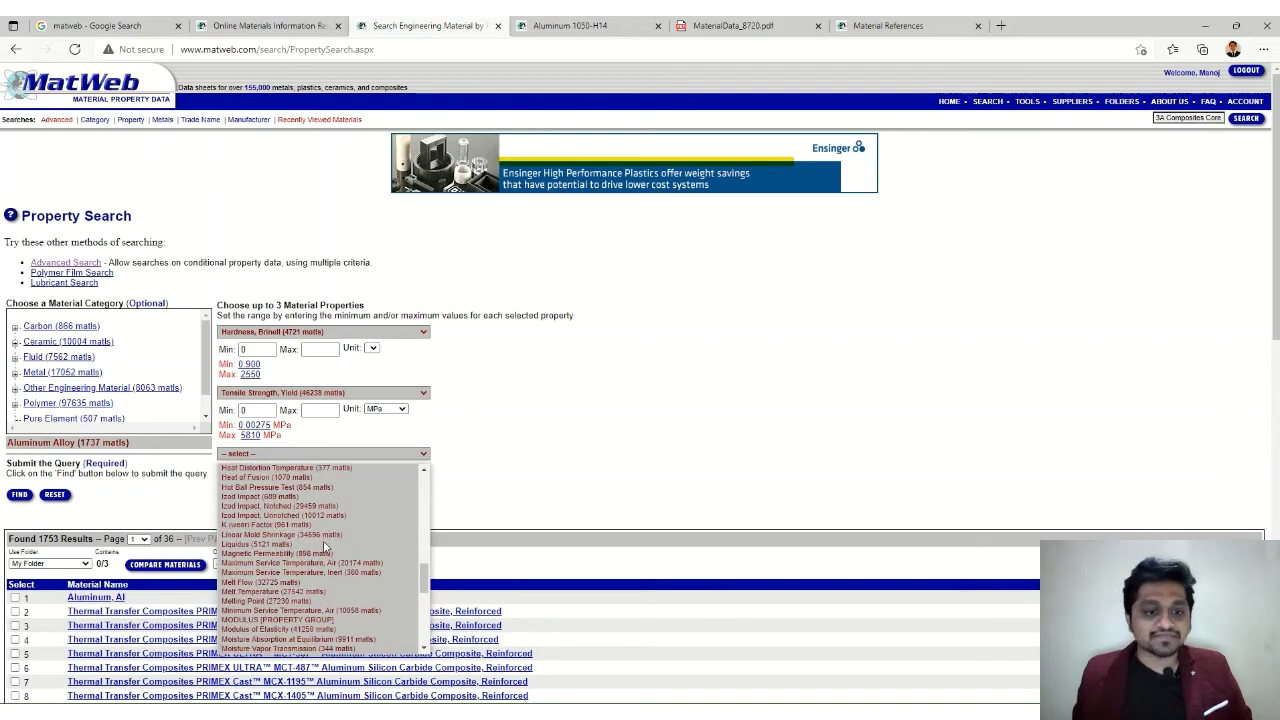
{"action": "scroll", "coordinate": [323, 545], "scroll_direction": "down", "scroll_amount": 10}
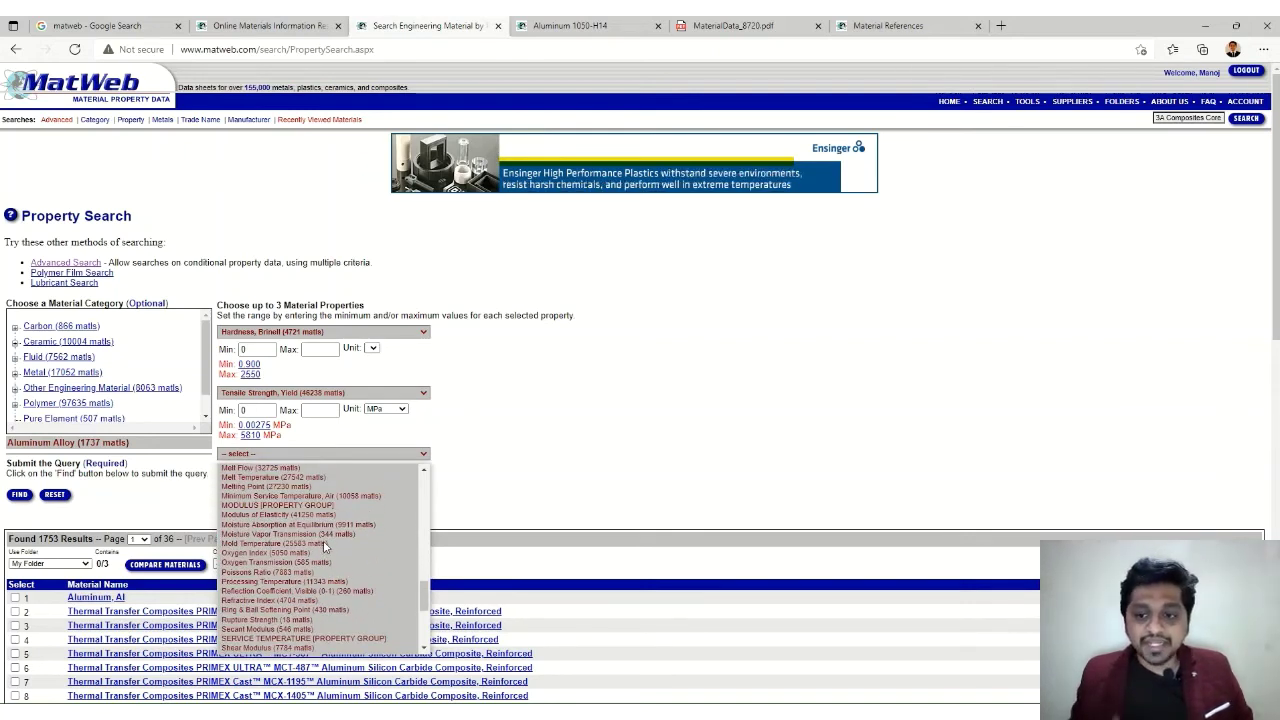
{"action": "scroll", "coordinate": [323, 545], "scroll_direction": "down", "scroll_amount": 2}
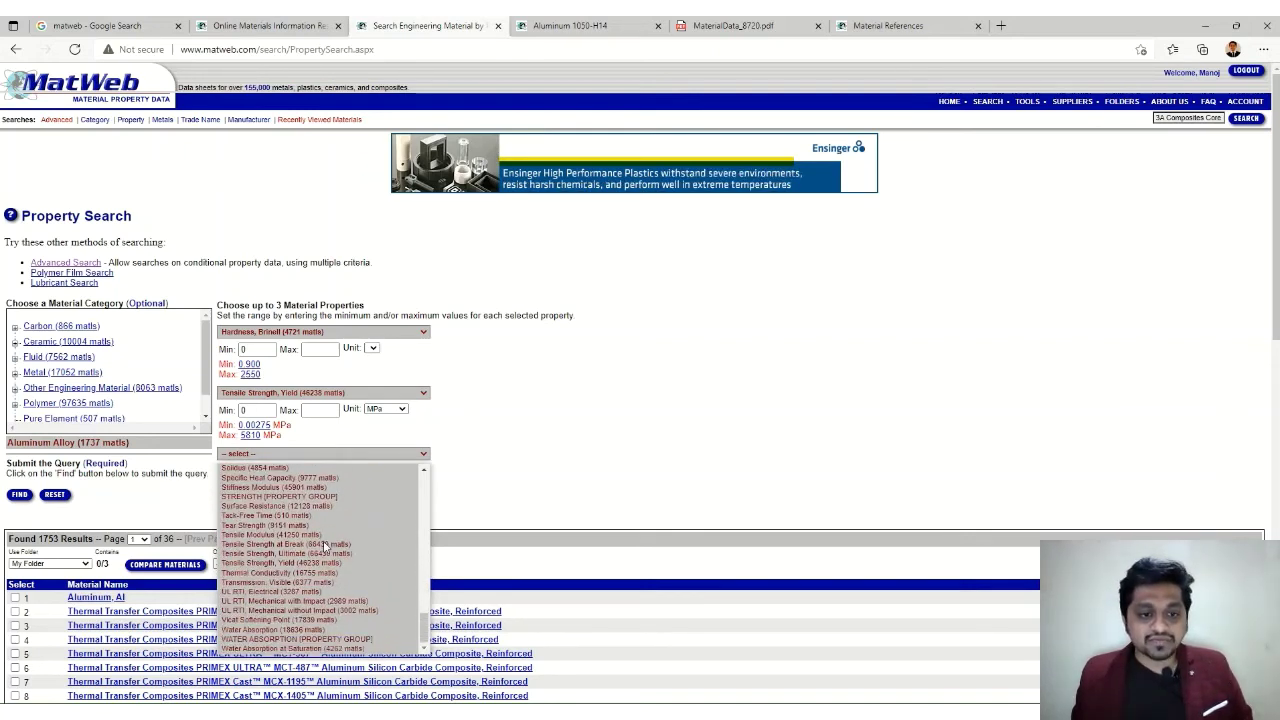
{"action": "scroll", "coordinate": [324, 545], "scroll_direction": "up", "scroll_amount": 1}
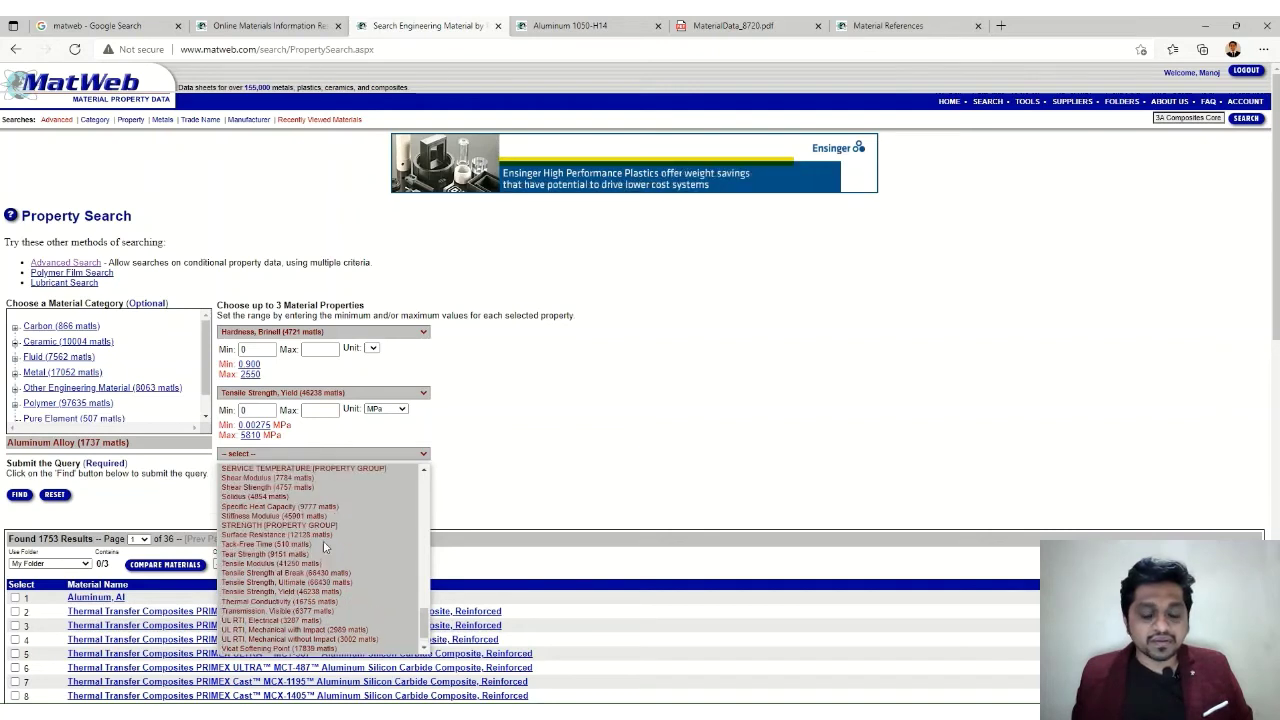
{"action": "left_click", "coordinate": [258, 506]}
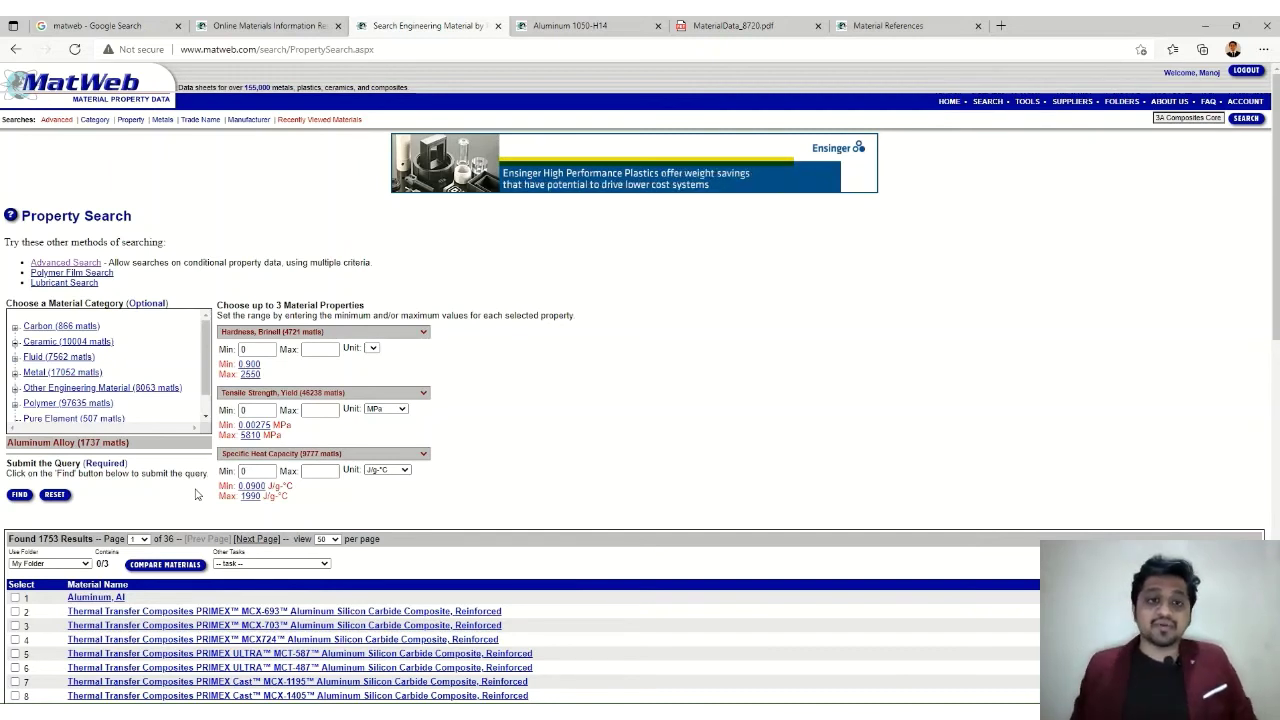
{"action": "left_click", "coordinate": [15, 49]}
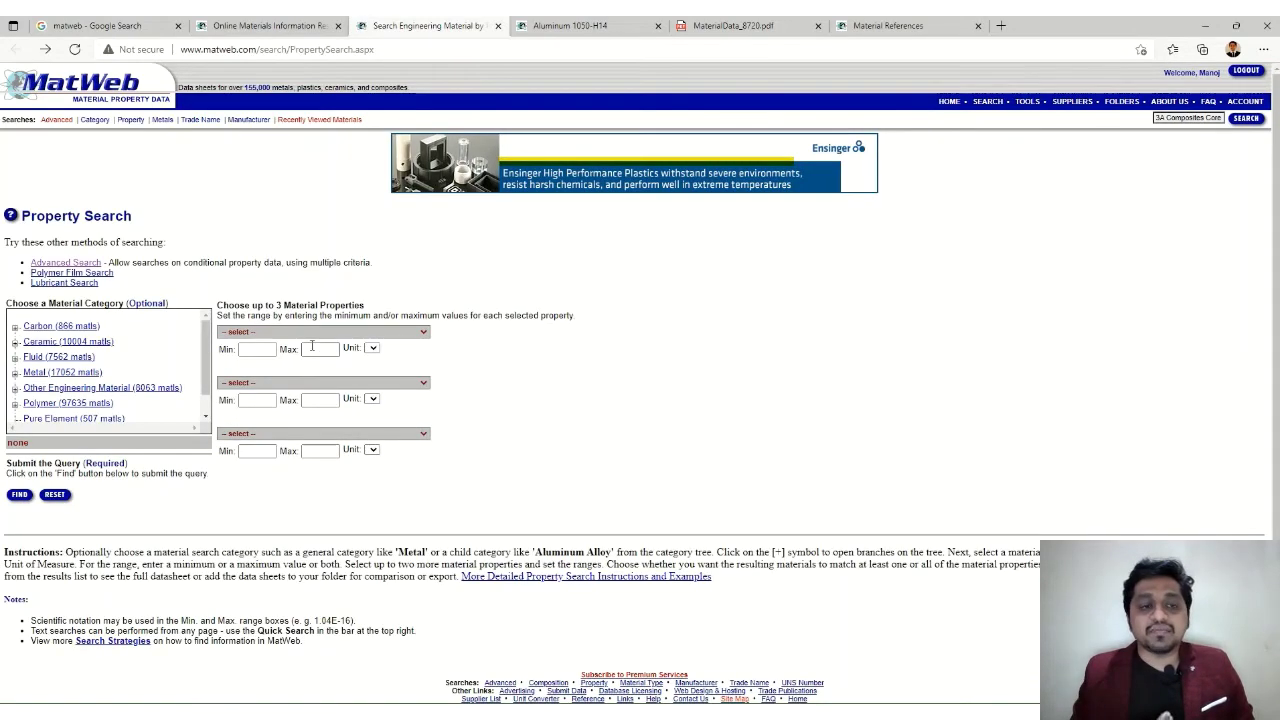
Open the Alloy Composition search from the MatWeb start page in a new tab and run it for the Ferrous Metal category
{"action": "left_click", "coordinate": [266, 27]}
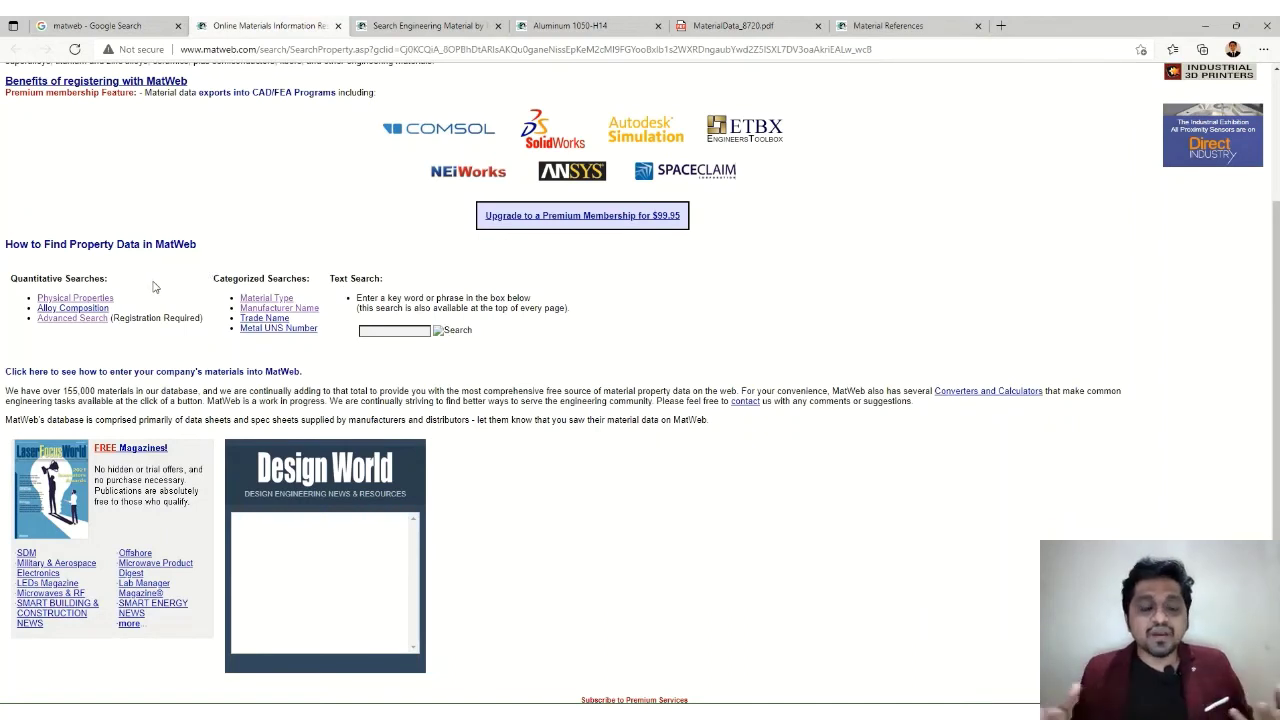
{"action": "middle_click", "coordinate": [98, 310]}
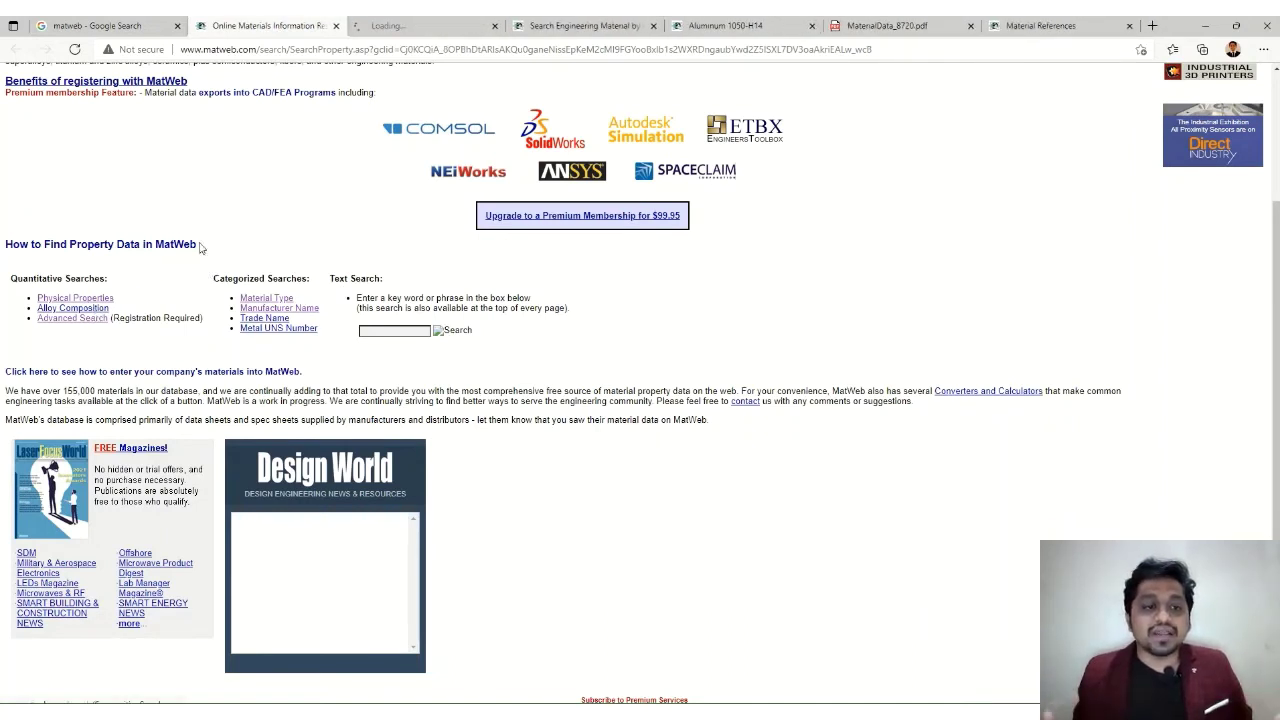
{"action": "left_click", "coordinate": [376, 28]}
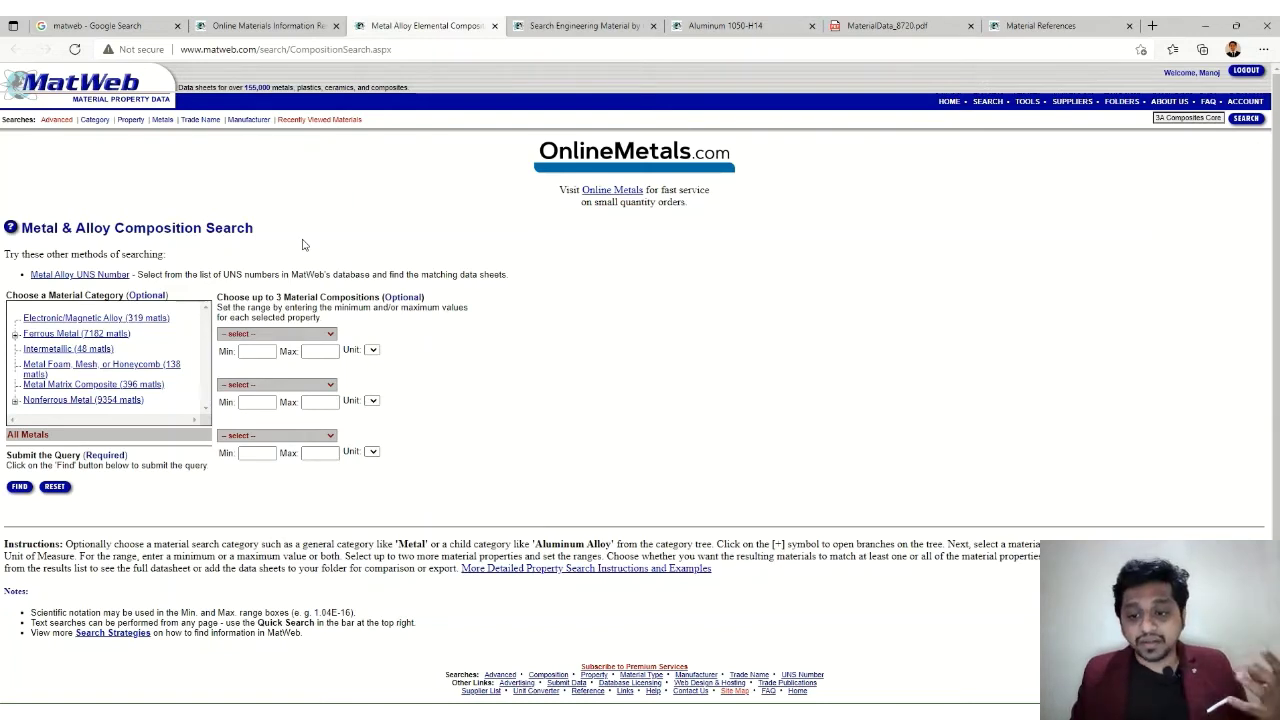
{"action": "left_click", "coordinate": [57, 334]}
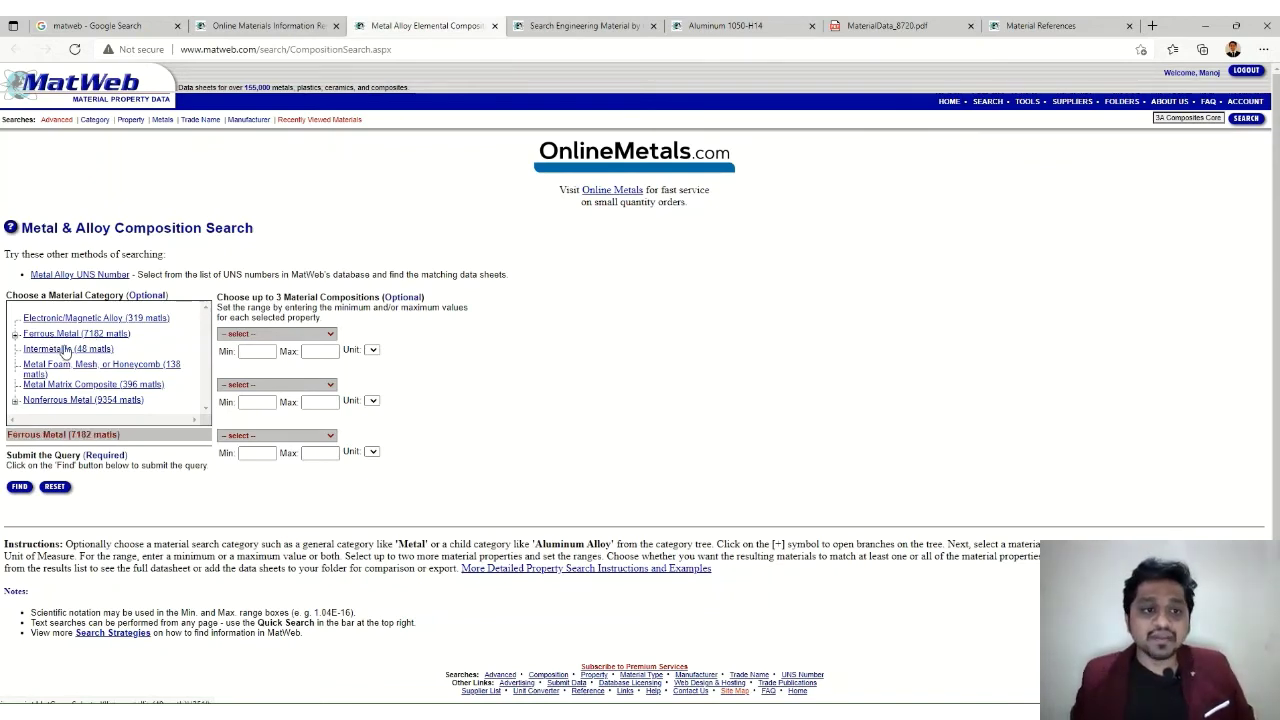
{"action": "left_click", "coordinate": [19, 487]}
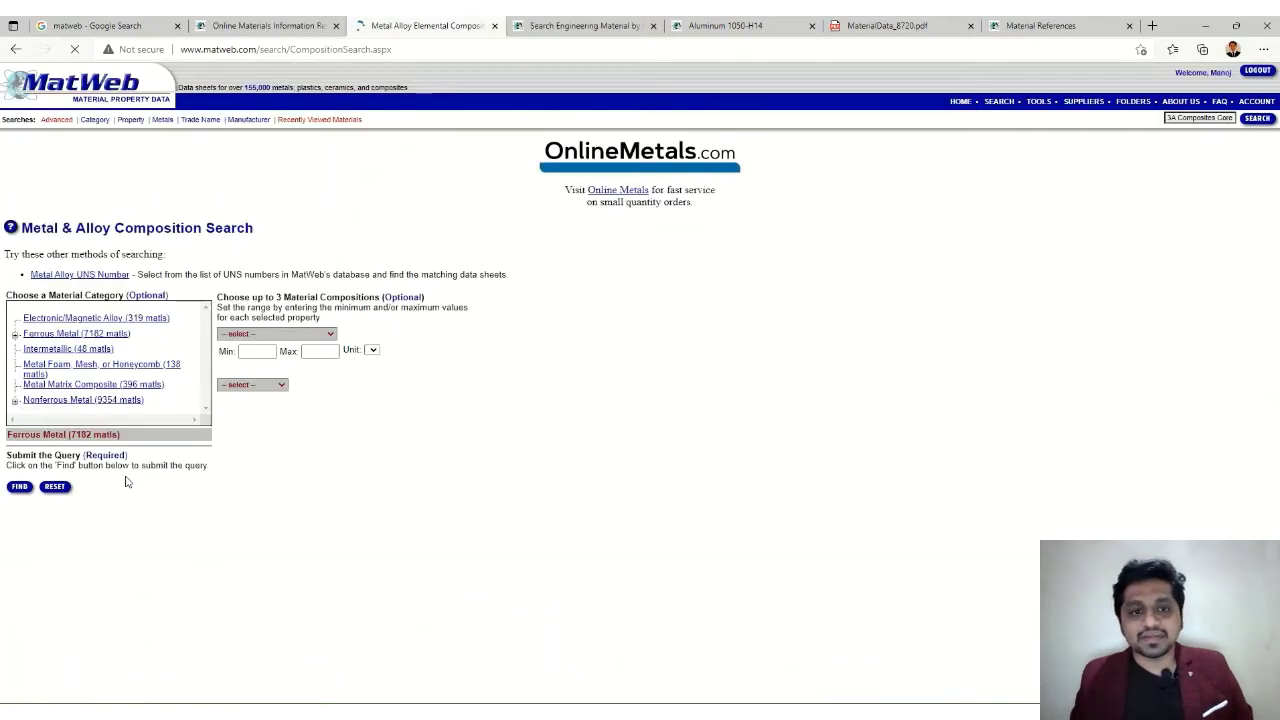
Open the Overview of materials for Low Alloy Steel datasheet in a new tab and examine its mechanical, electrical, thermal and component element properties
{"action": "scroll", "coordinate": [171, 482], "scroll_direction": "down", "scroll_amount": 2}
{"action": "scroll", "coordinate": [171, 482], "scroll_direction": "down", "scroll_amount": 1}
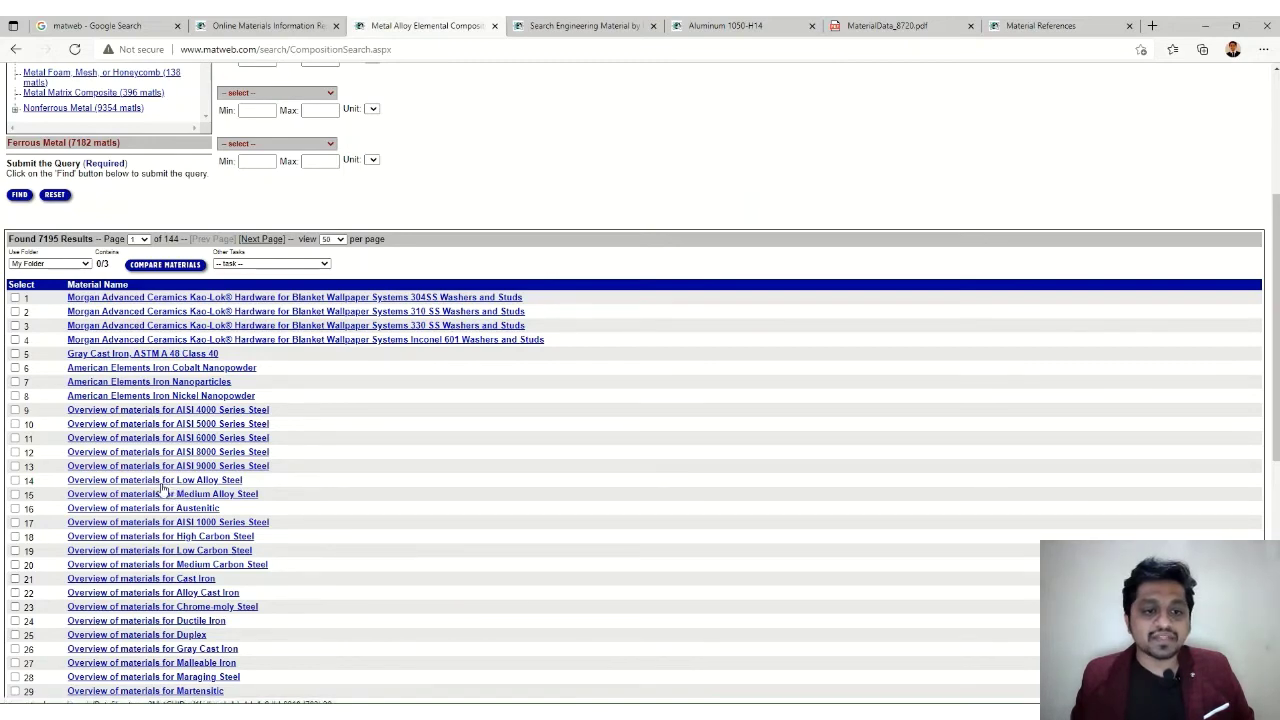
{"action": "middle_click", "coordinate": [161, 484]}
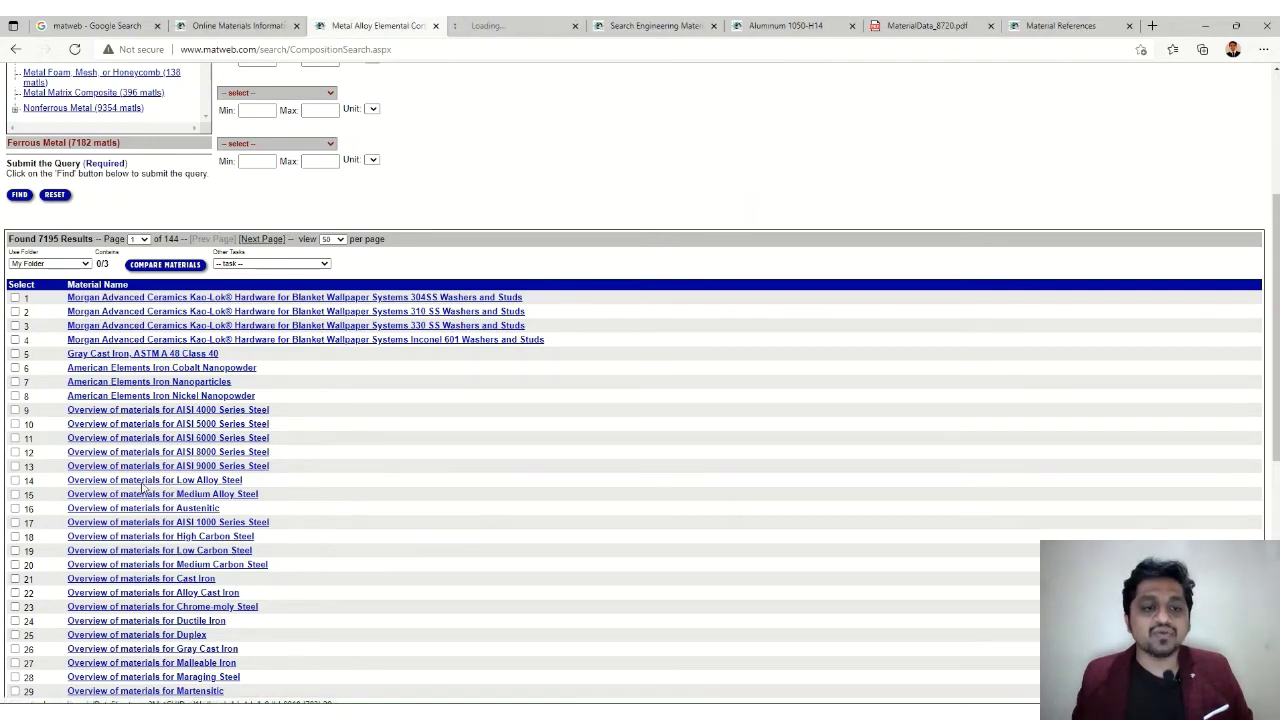
{"action": "left_click", "coordinate": [478, 30]}
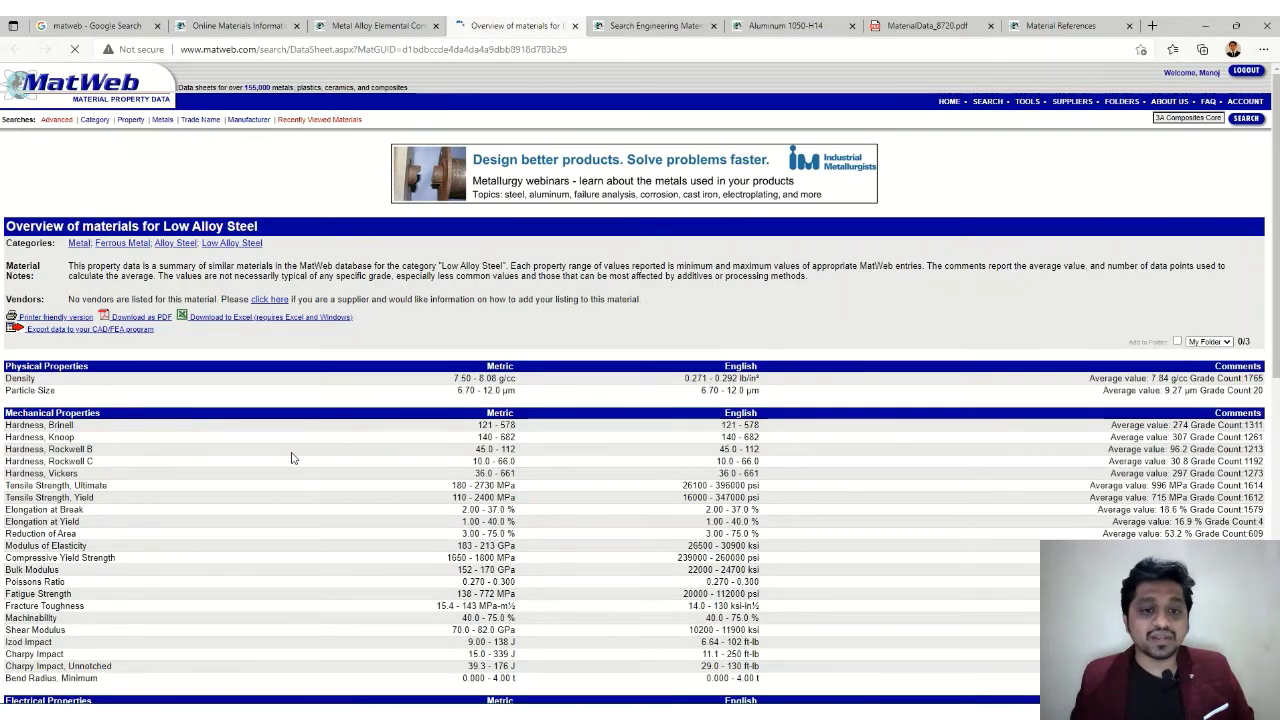
{"action": "scroll", "coordinate": [251, 453], "scroll_direction": "down", "scroll_amount": 3}
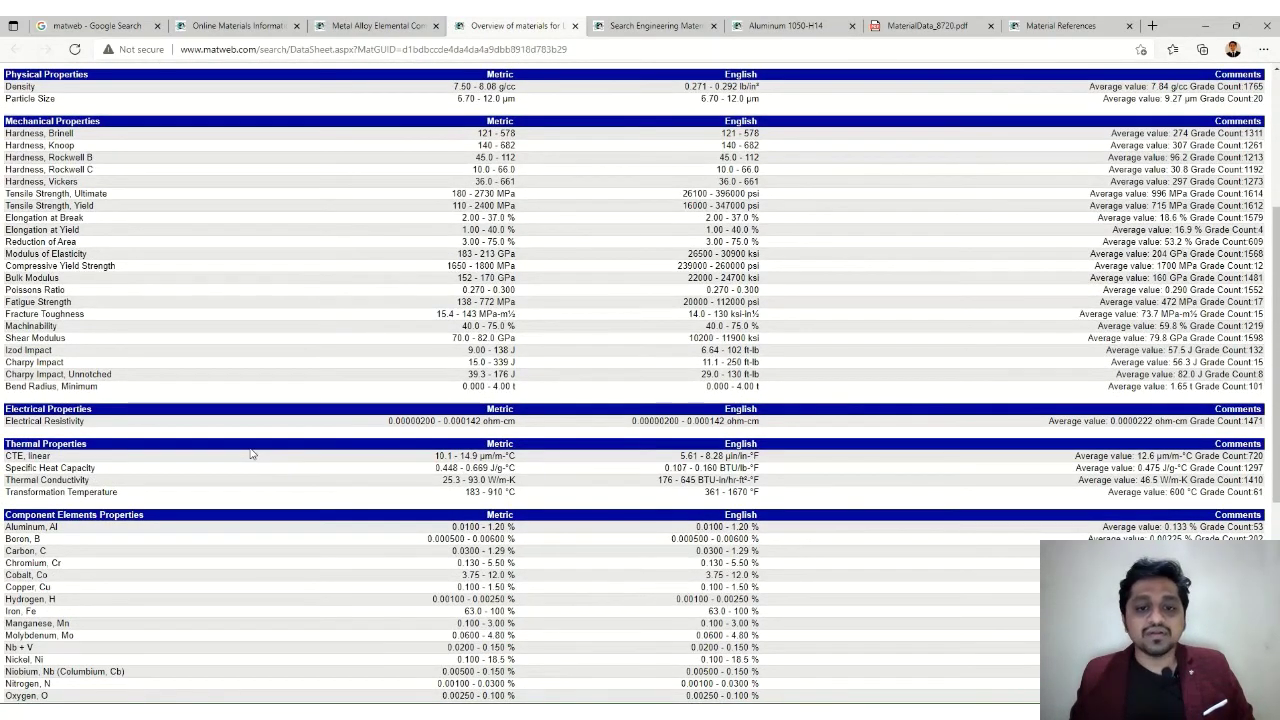
{"action": "scroll", "coordinate": [251, 453], "scroll_direction": "down", "scroll_amount": 4}
{"action": "scroll", "coordinate": [251, 453], "scroll_direction": "up", "scroll_amount": 5}
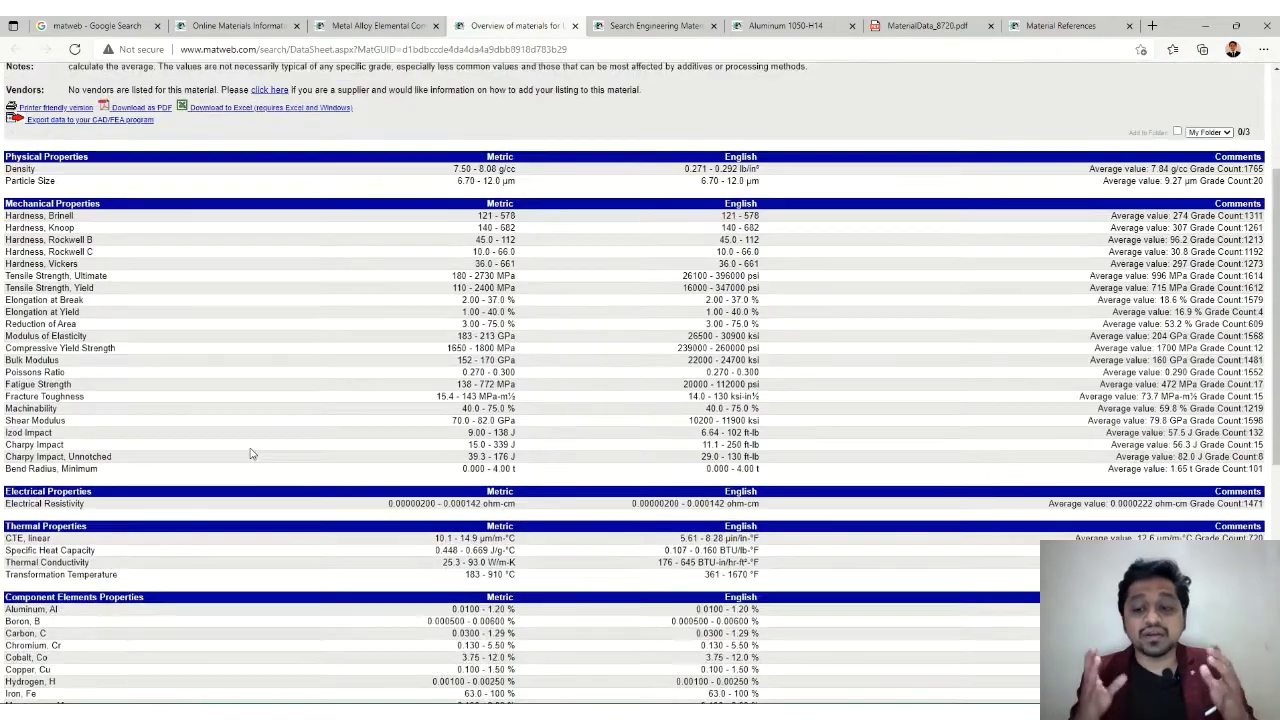
{"action": "scroll", "coordinate": [251, 453], "scroll_direction": "up", "scroll_amount": 2}
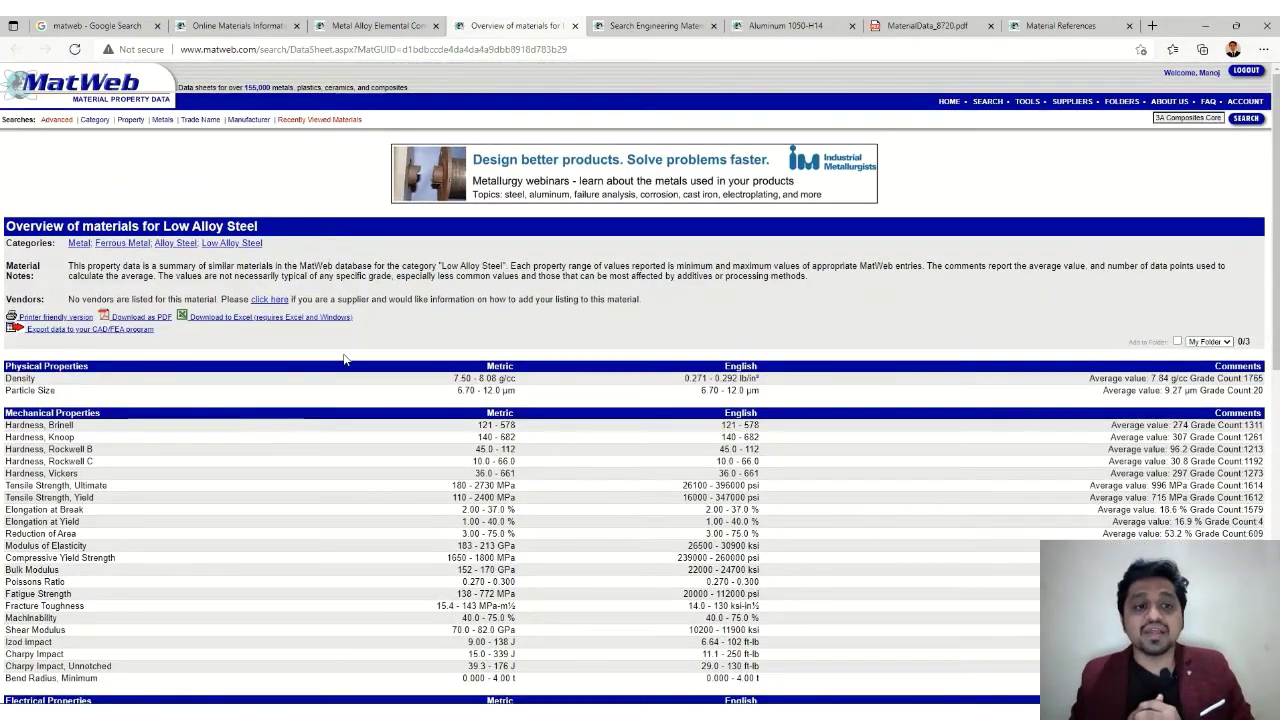
Return to the MatWeb start page and review its overview of search methods
{"action": "left_click", "coordinate": [228, 25]}
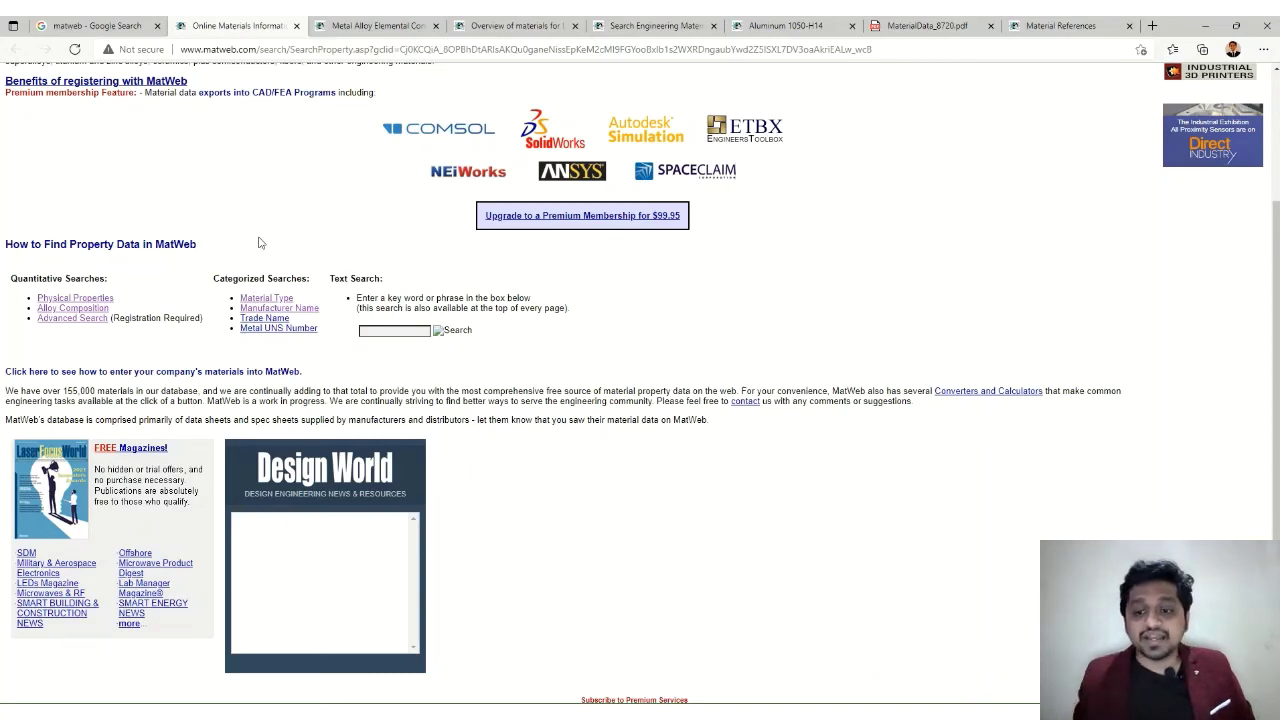
{"action": "scroll", "coordinate": [258, 243], "scroll_direction": "up", "scroll_amount": 3}
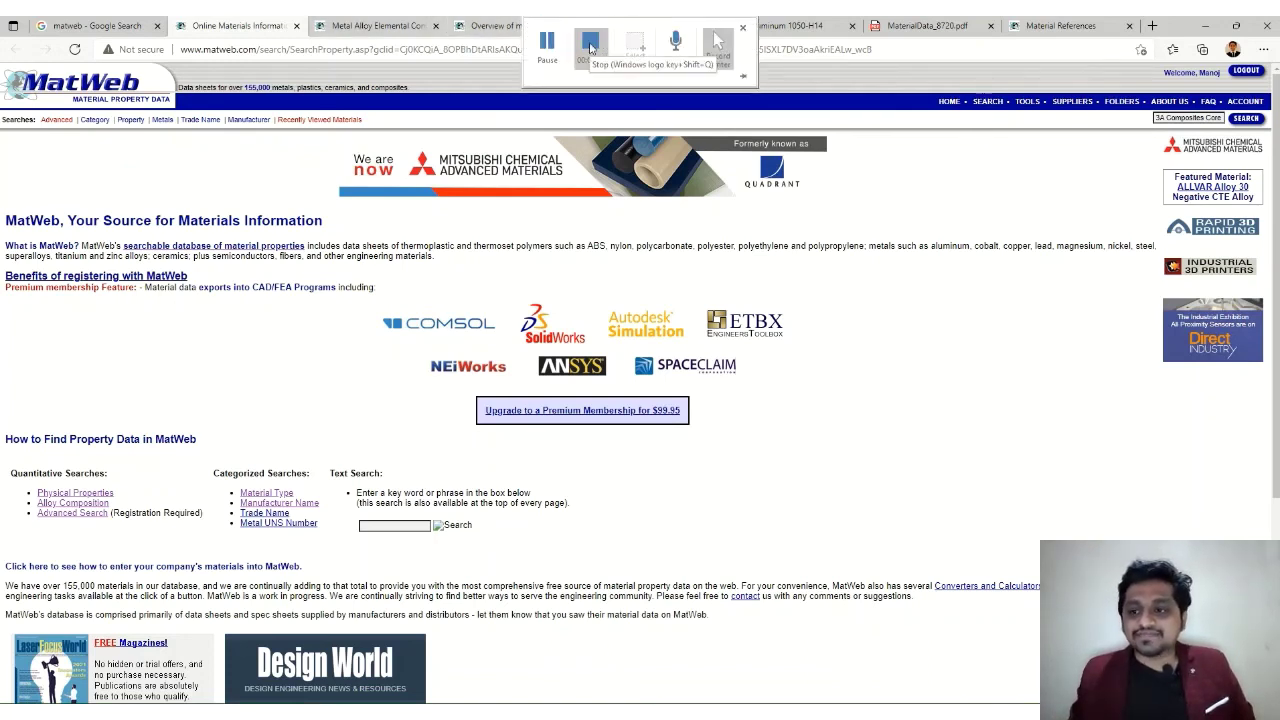
{"action": "left_click", "coordinate": [598, 44]}
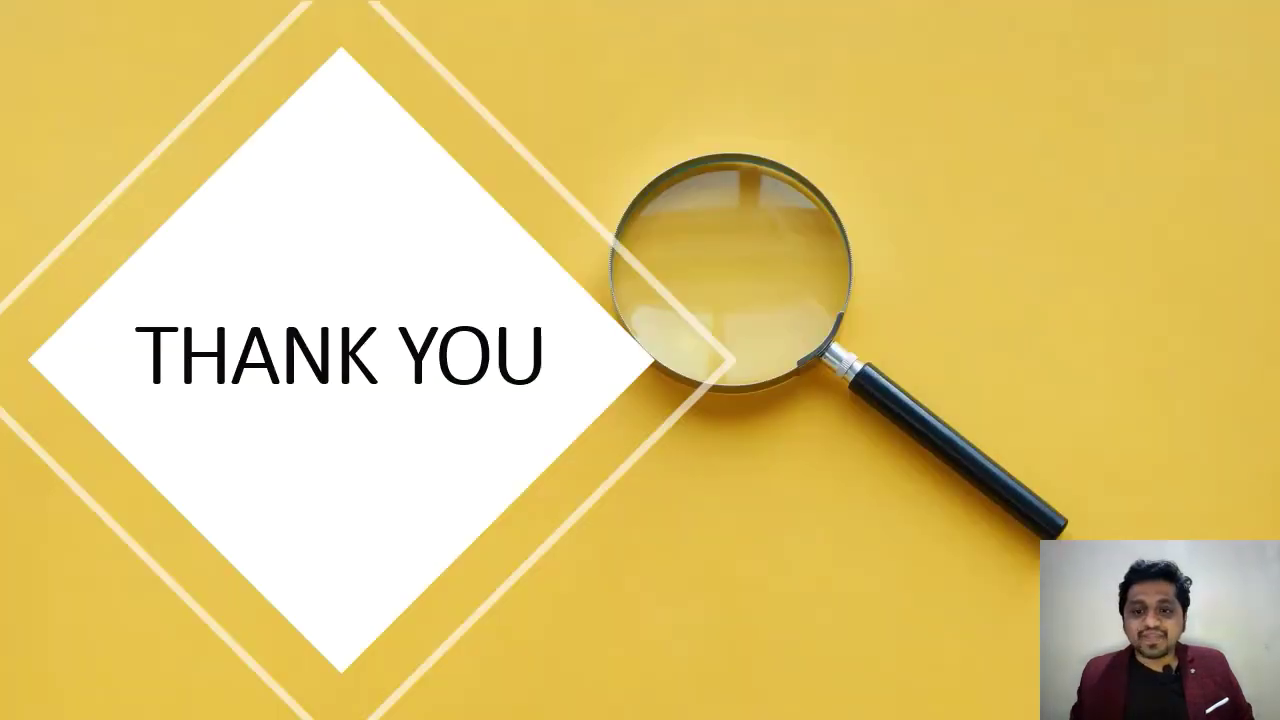